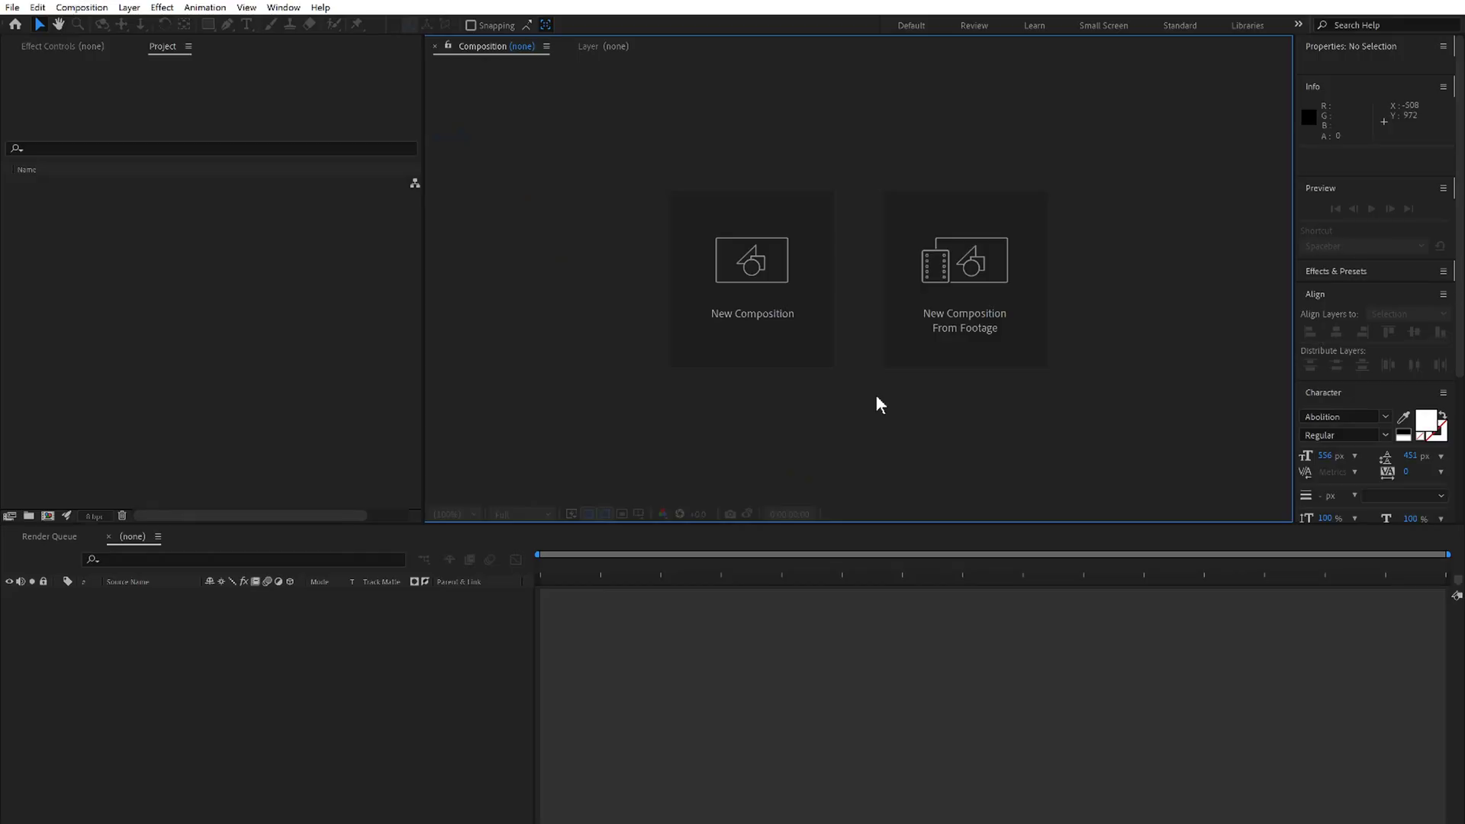
- Create Comp 1 as a 1080×1080, 25 fps, 10-second composition with a black background
click(772, 319)
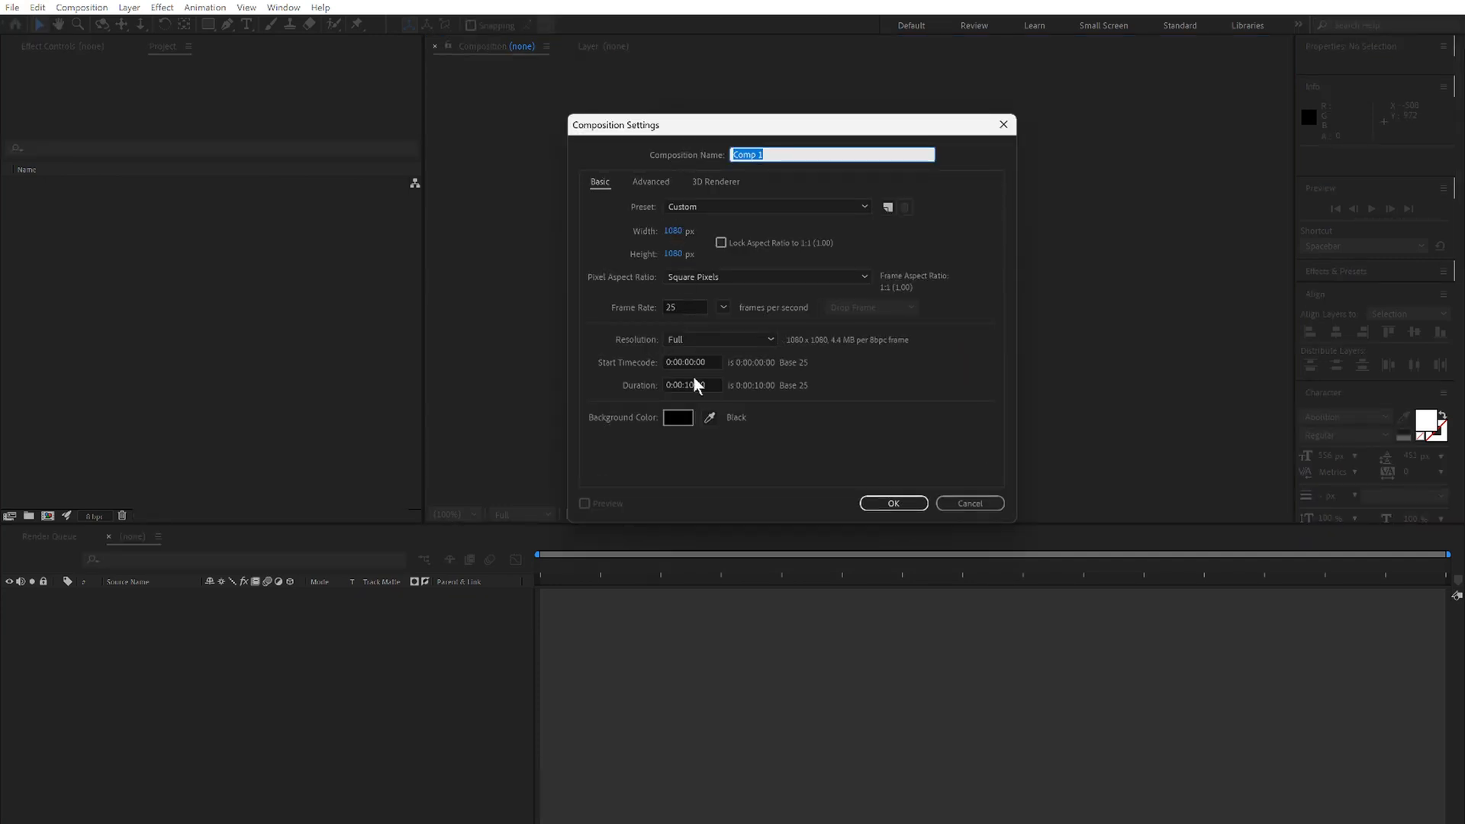
click(890, 503)
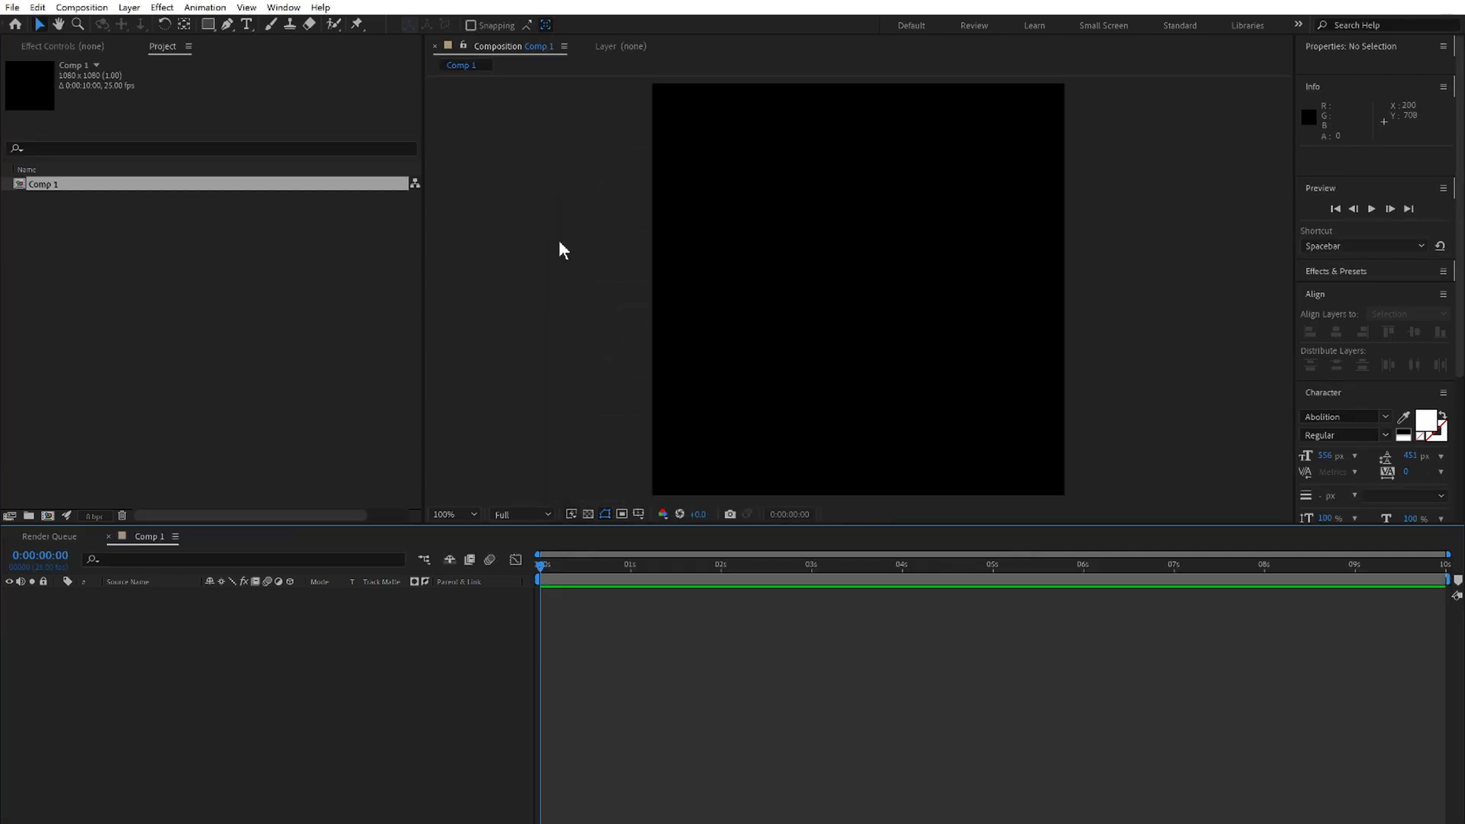
- Add white text 'AB' over 'CD' and centre it horizontally and vertically in the comp
click(247, 26)
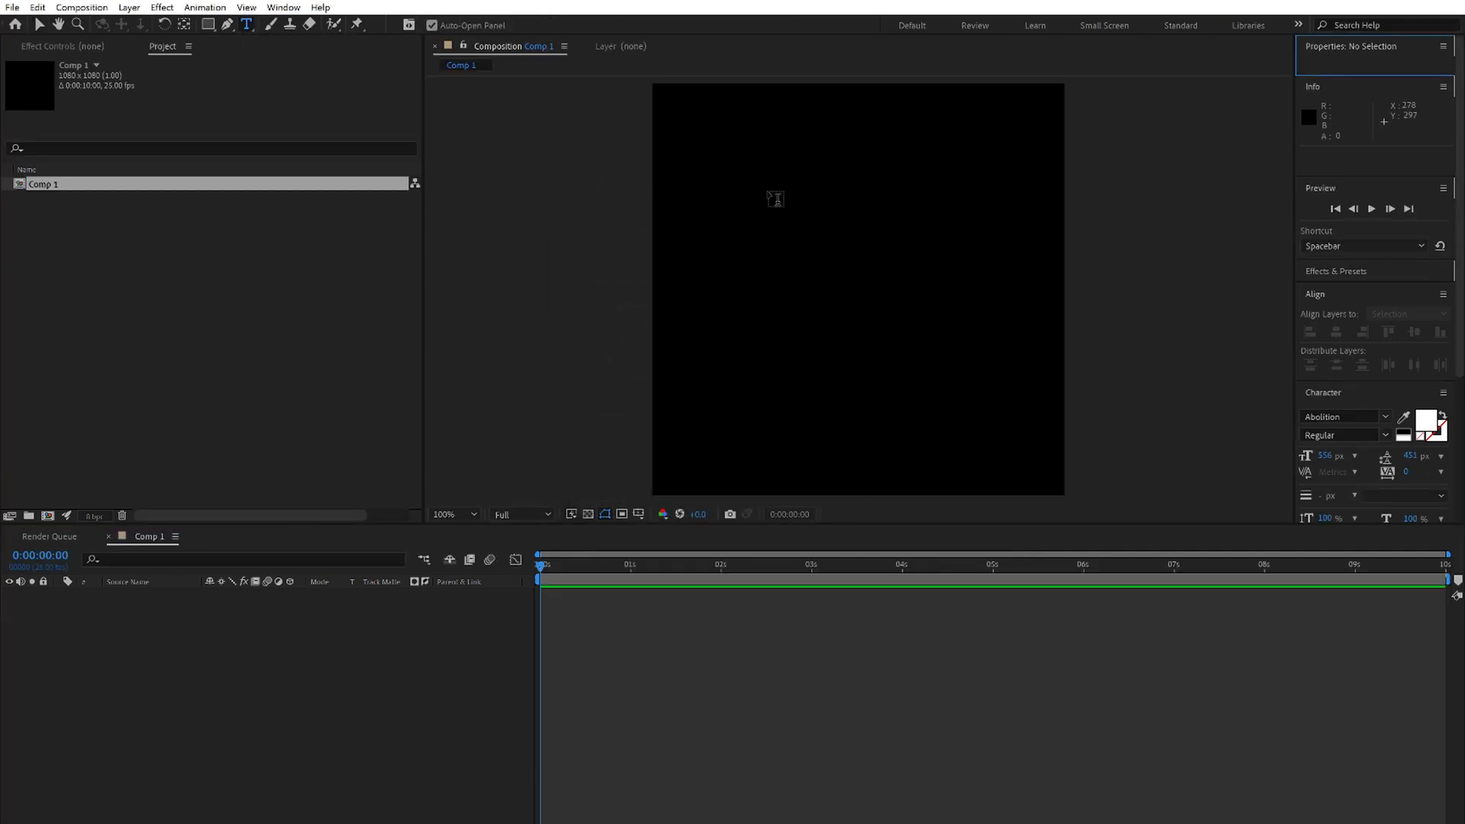
click(775, 199)
text(AB)
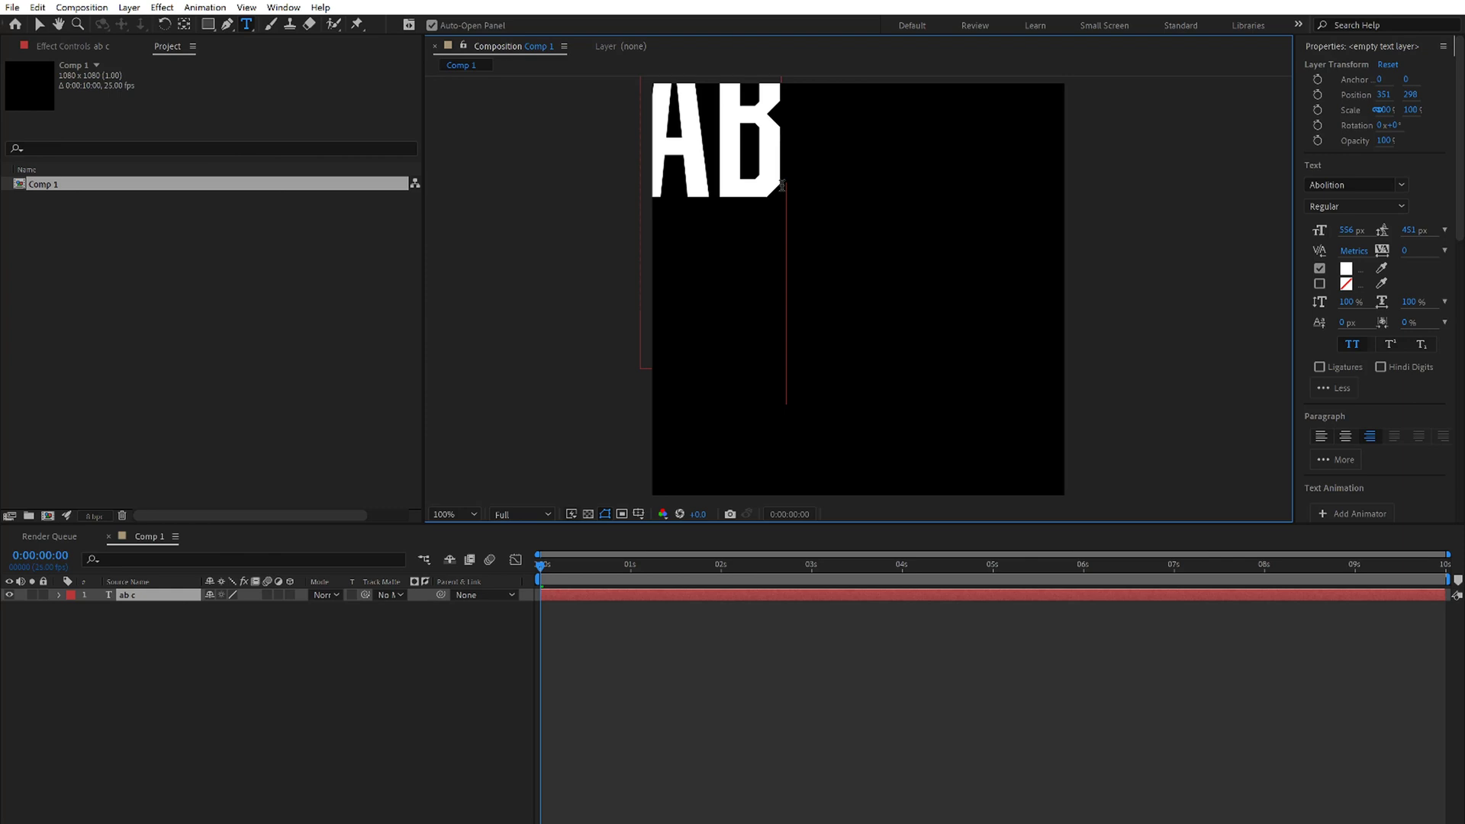
key(Return)
text(CD)
click(41, 26)
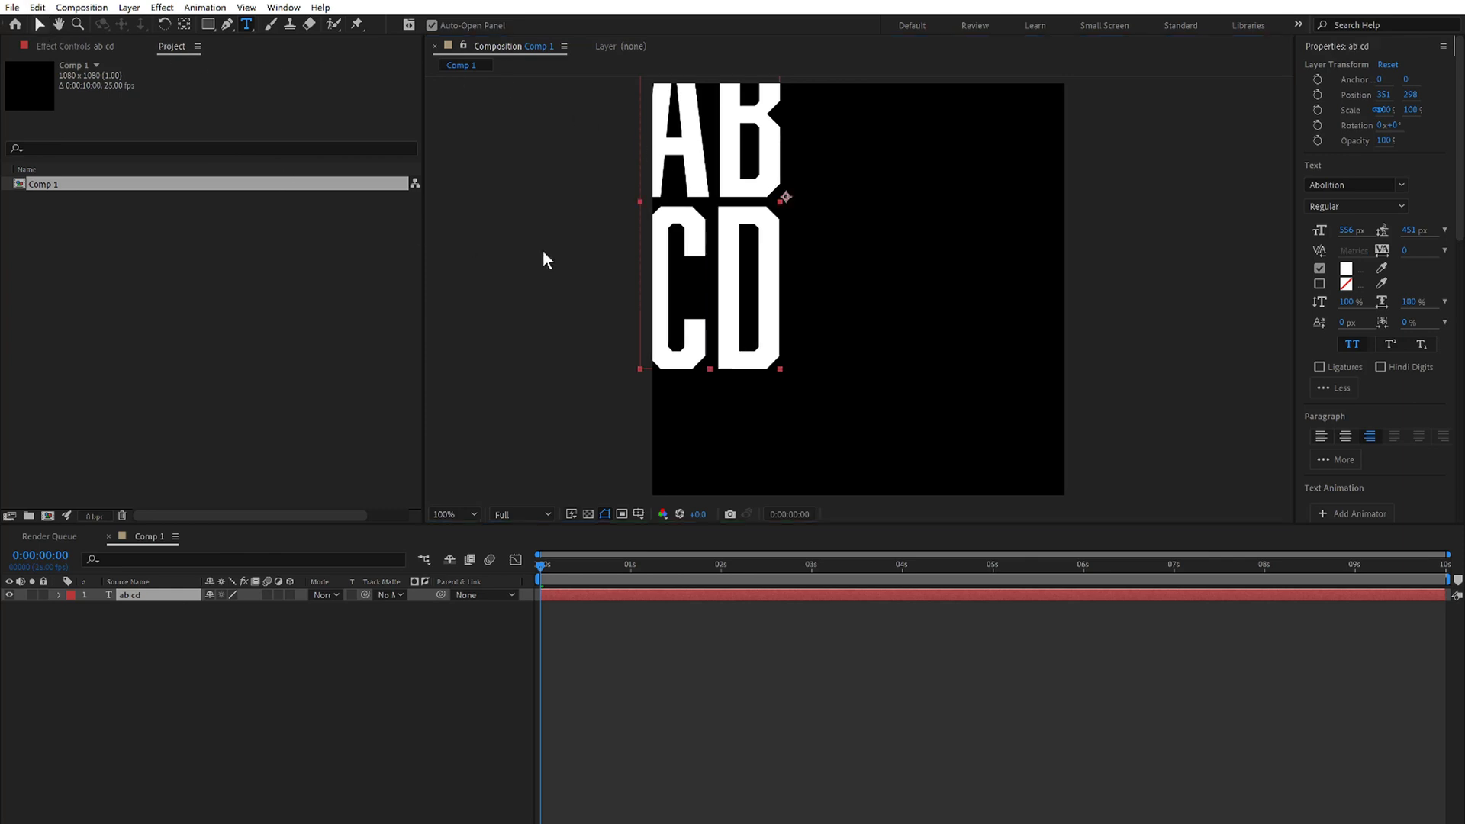
drag(733, 286, 801, 252)
click(1336, 372)
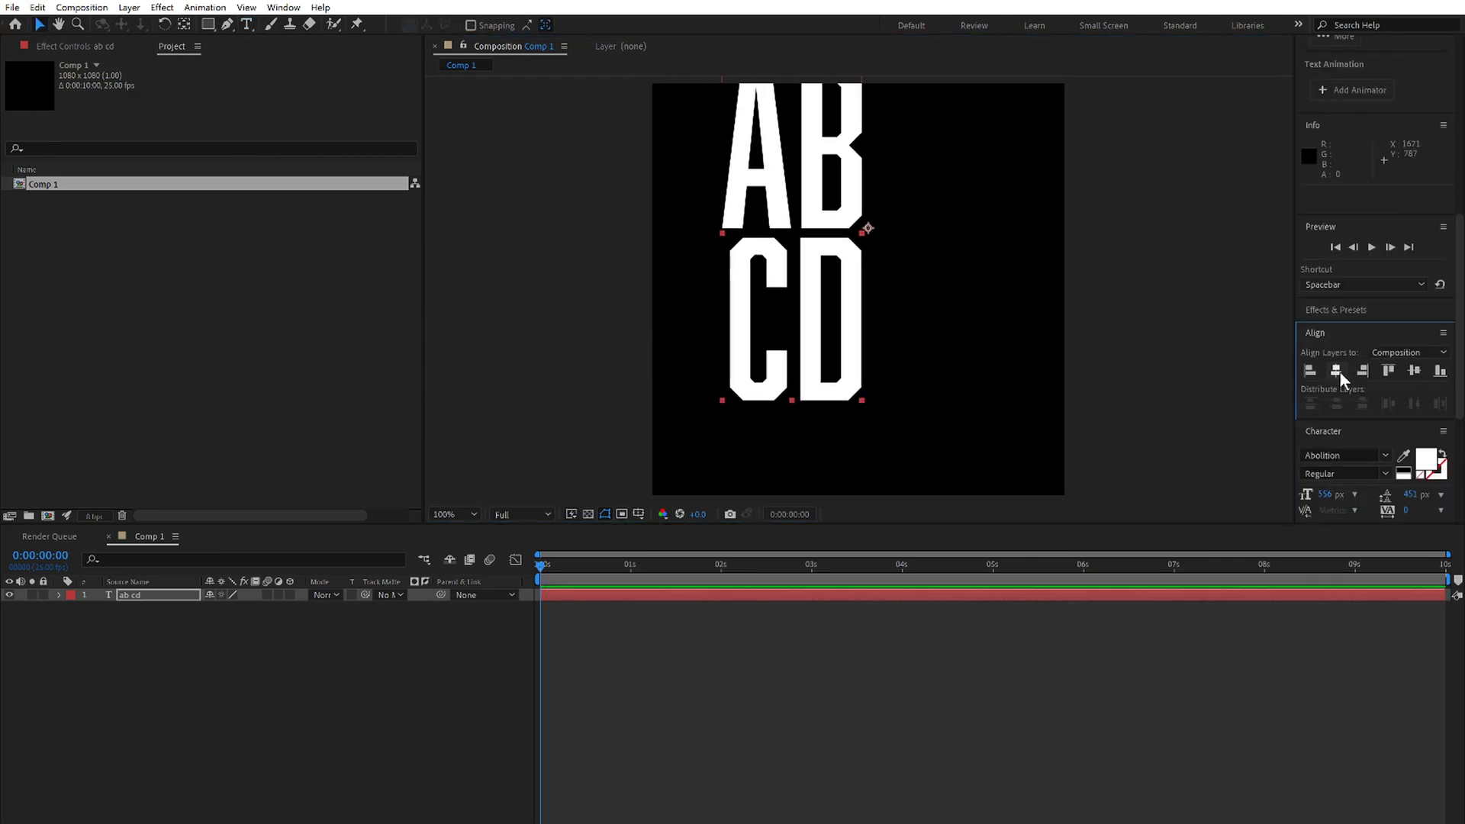
click(1338, 372)
click(1414, 373)
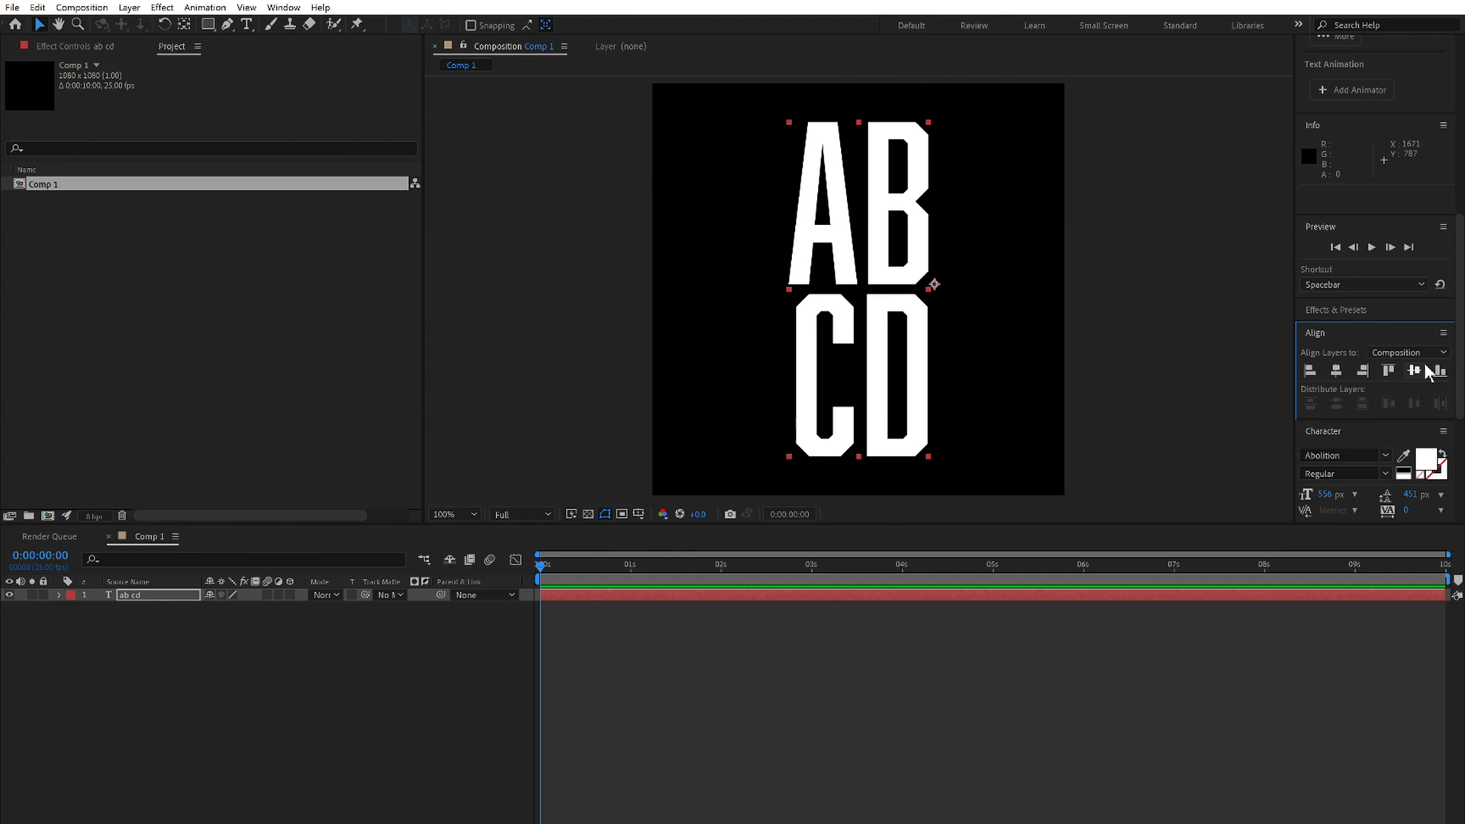
drag(1455, 367, 1448, 147)
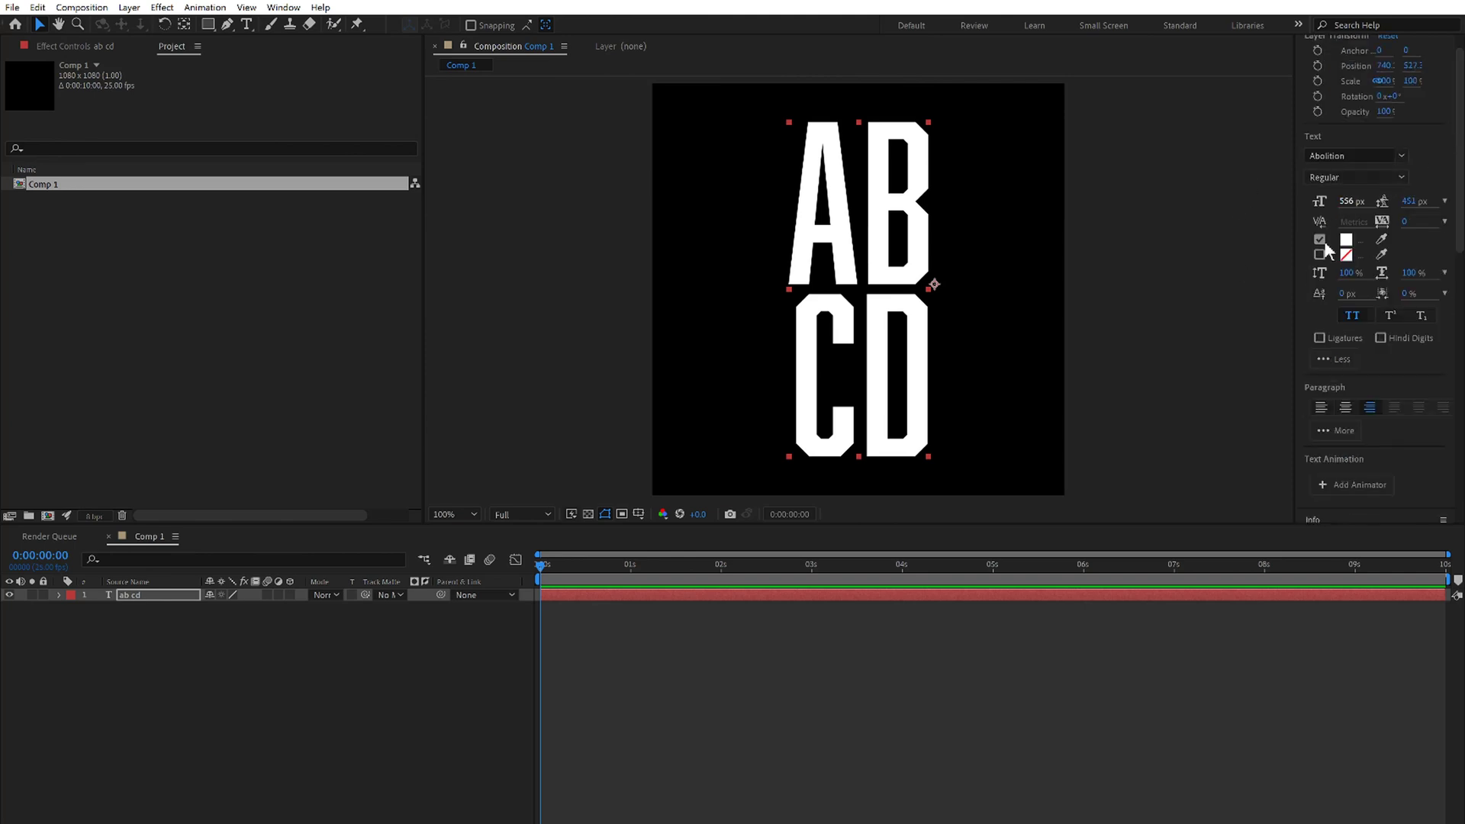
- Convert the text into the shape layer 'ab cd Outlines' and delete the original text layer
right_click(158, 608)
mouse_move(196, 463)
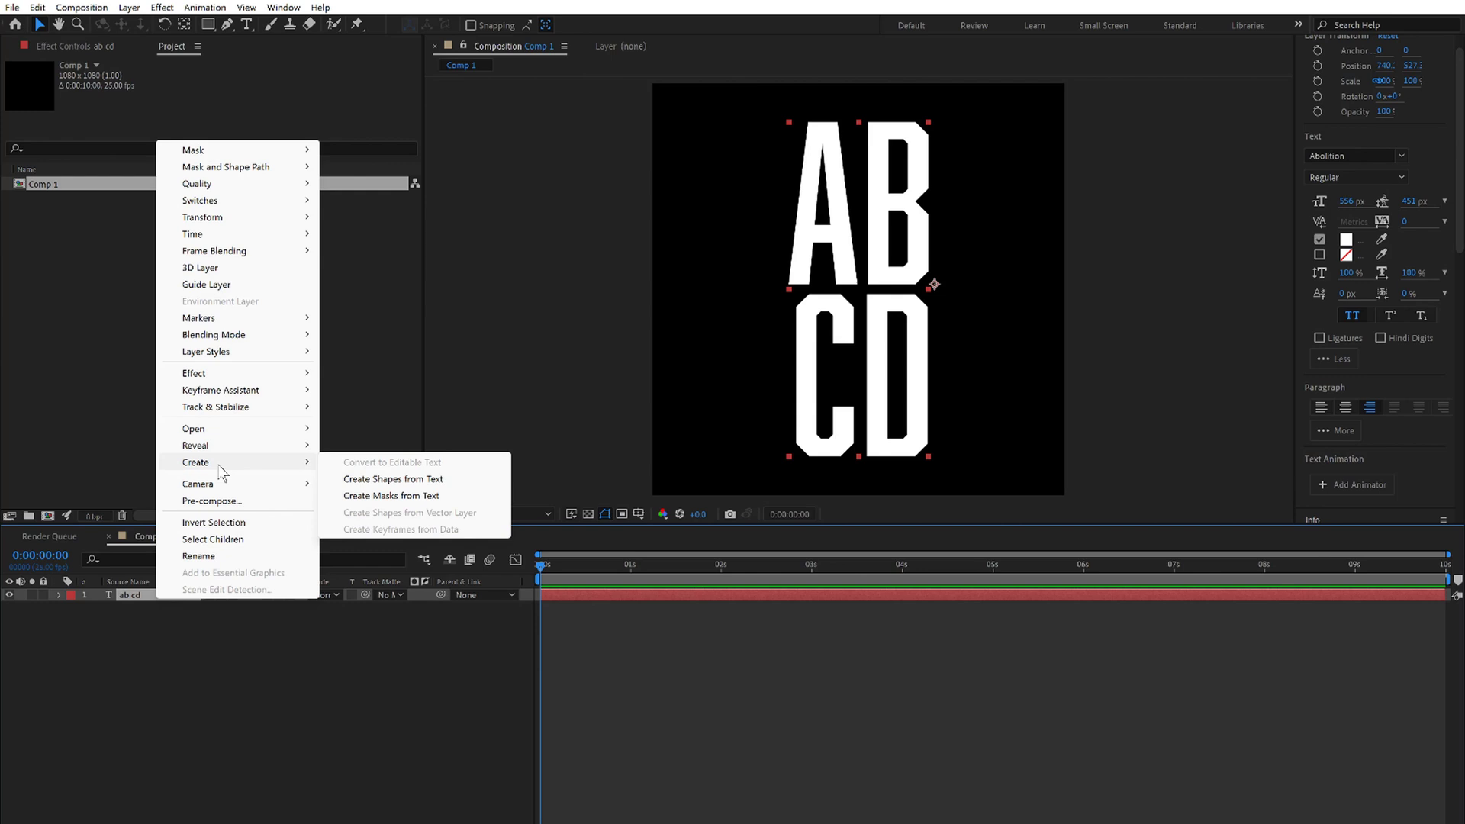
click(393, 479)
click(159, 612)
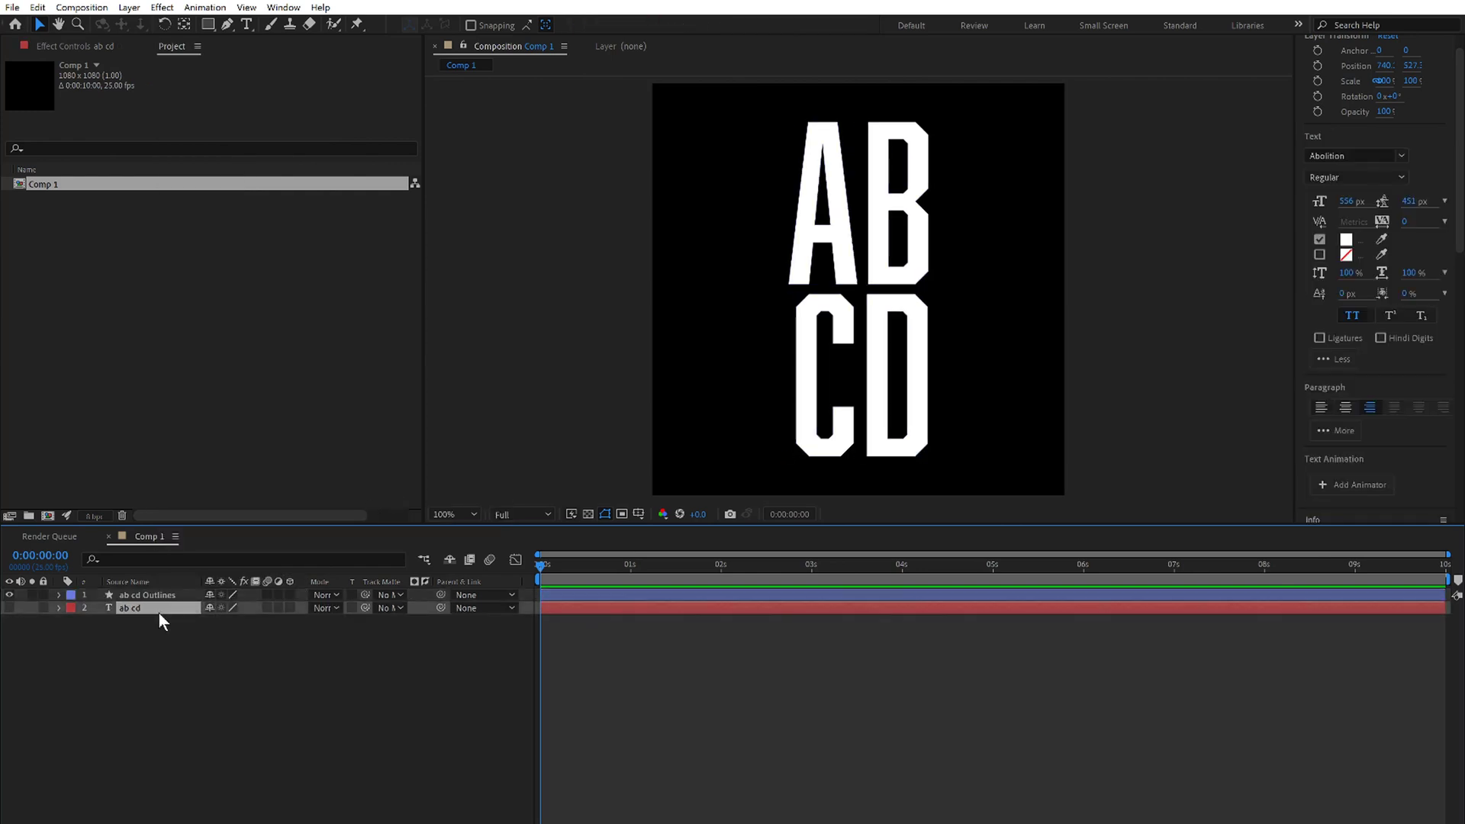
key(Delete)
- Filter ab cd Outlines to its Path properties and keyframe all of them at 0 s
click(162, 594)
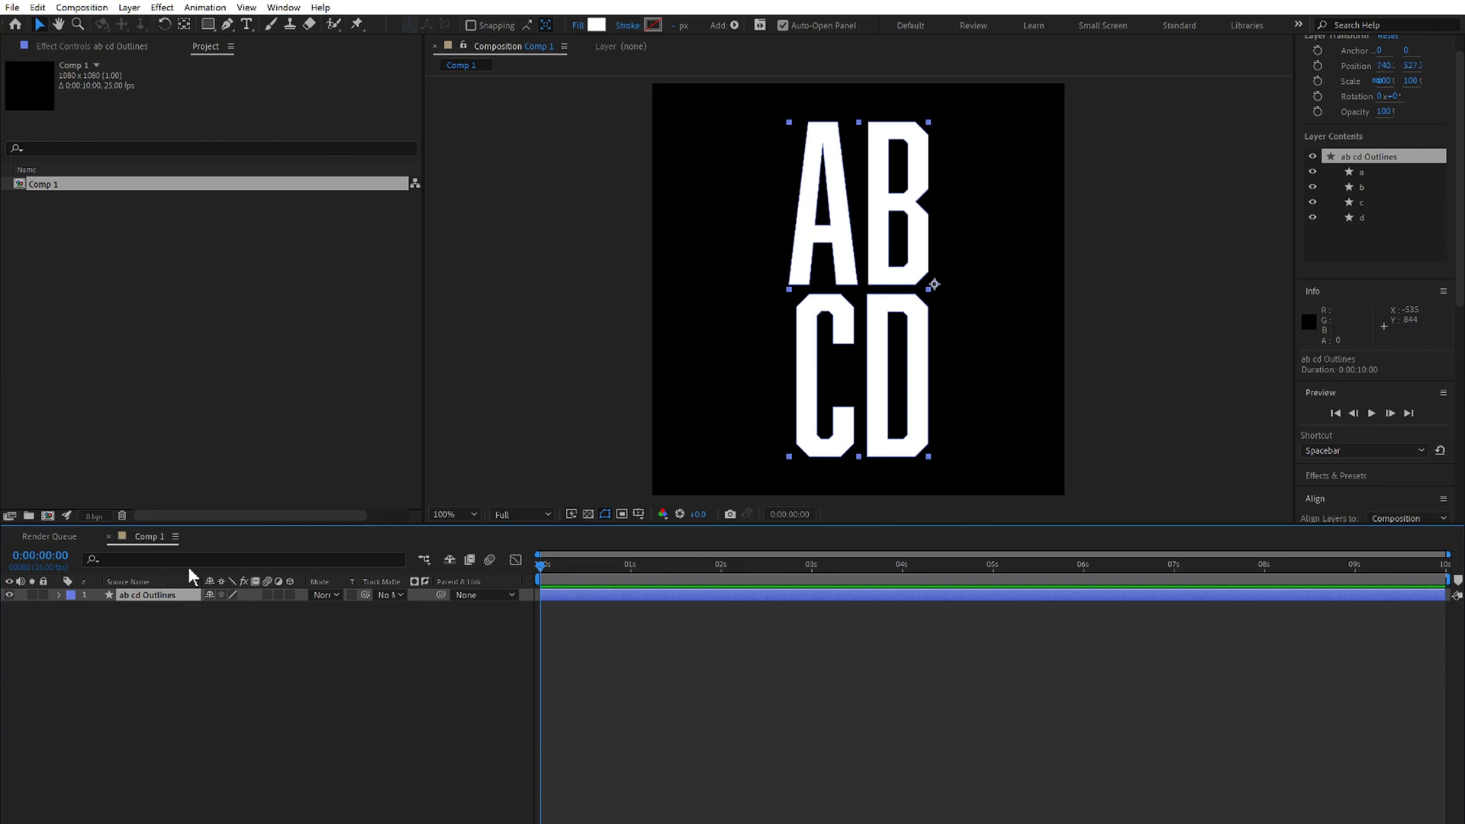
click(193, 557)
text(path)
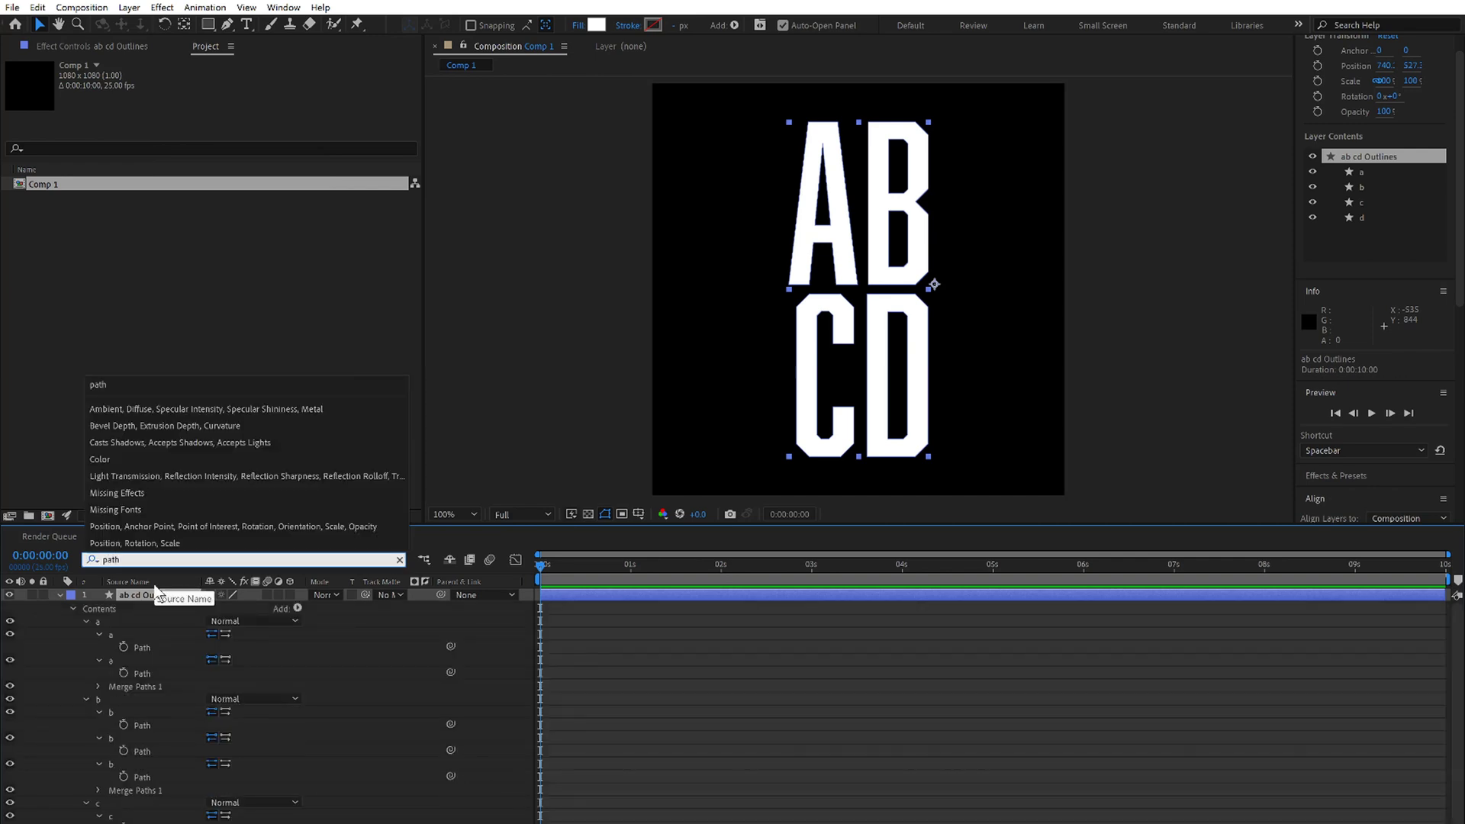
click(47, 653)
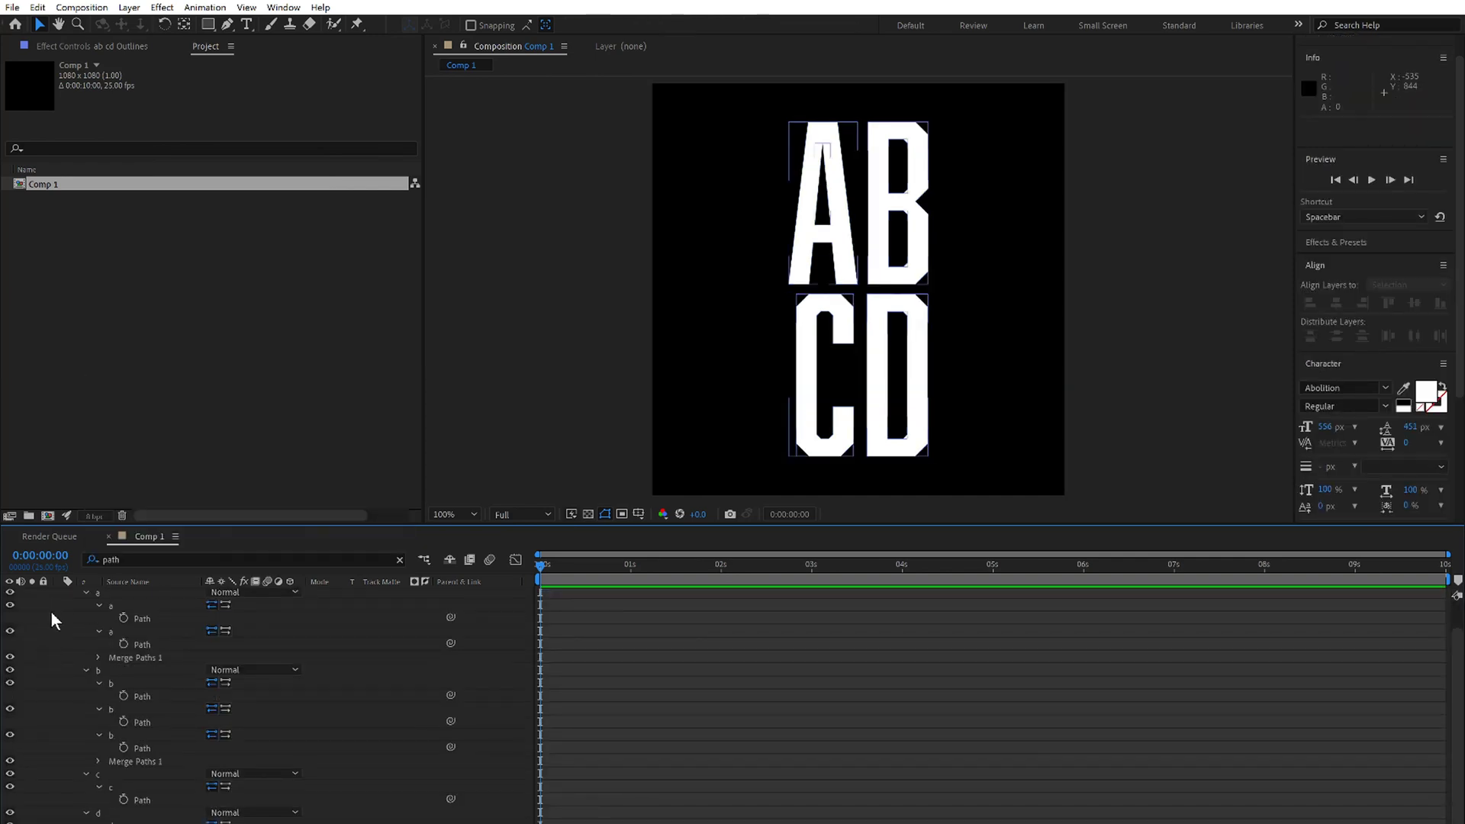
drag(51, 596, 189, 801)
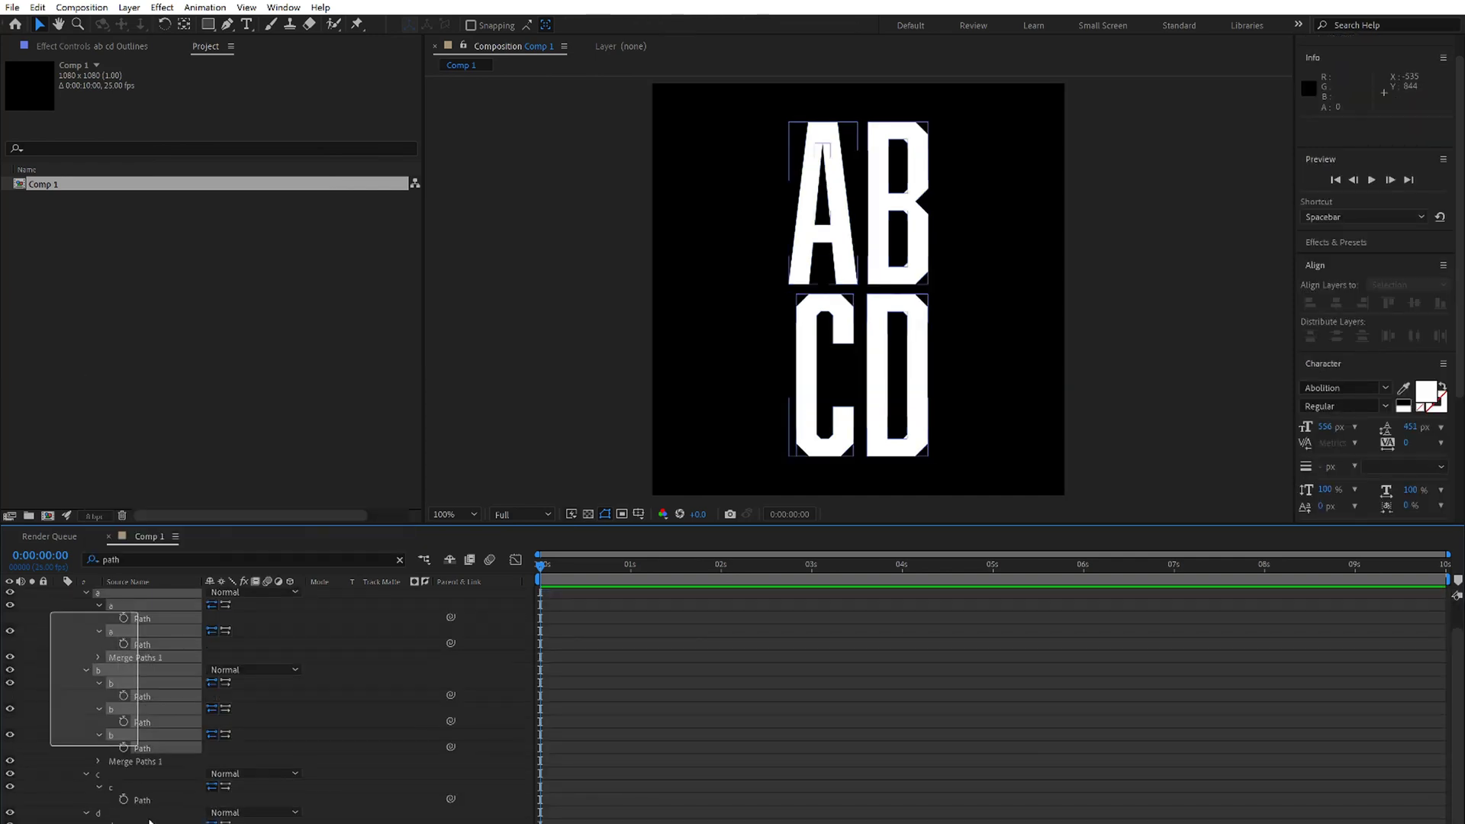
click(125, 620)
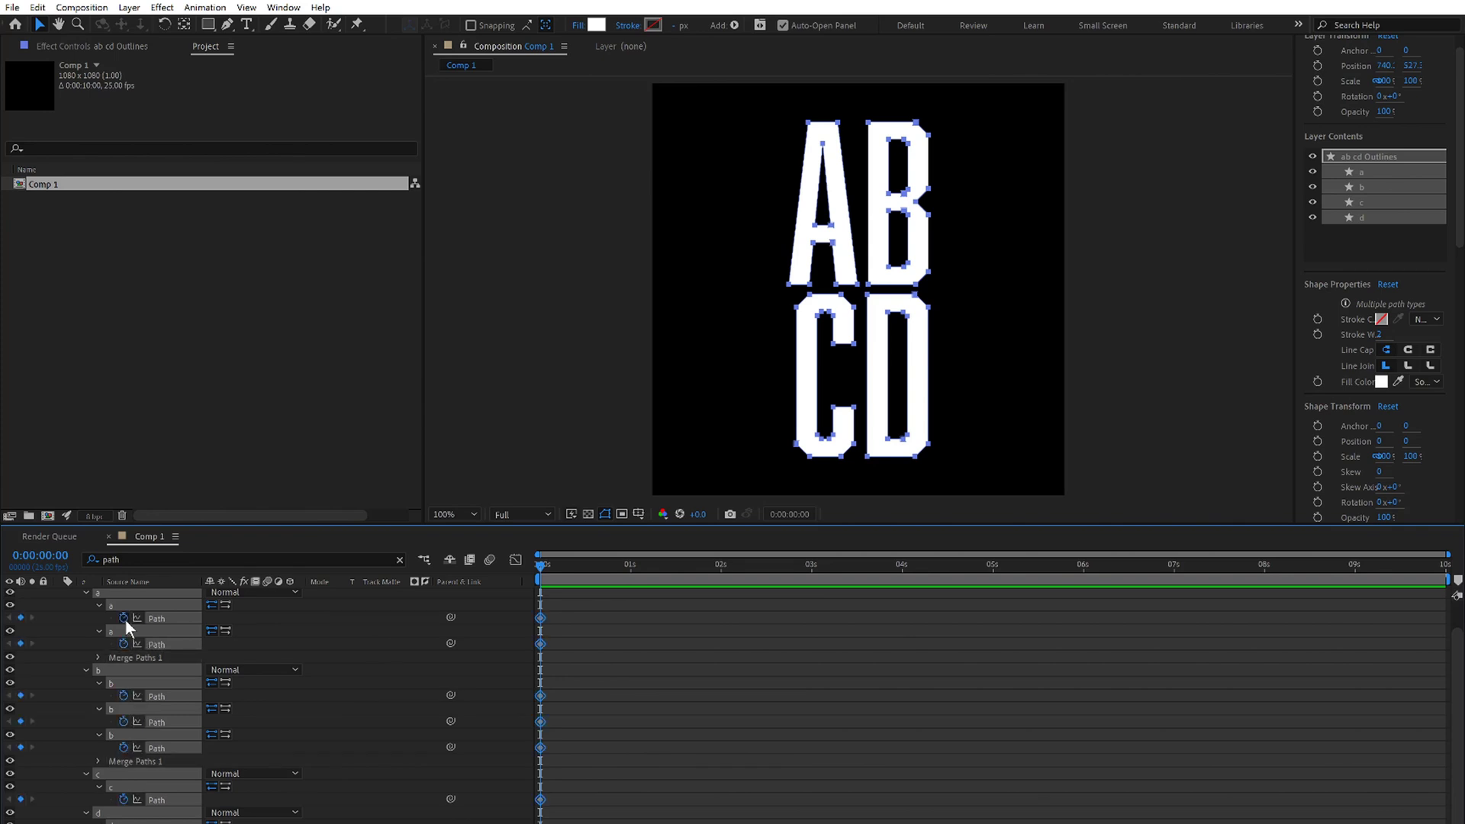
- At 1 s, stretch the right edges of B and D rightward and C and A leftward
click(631, 566)
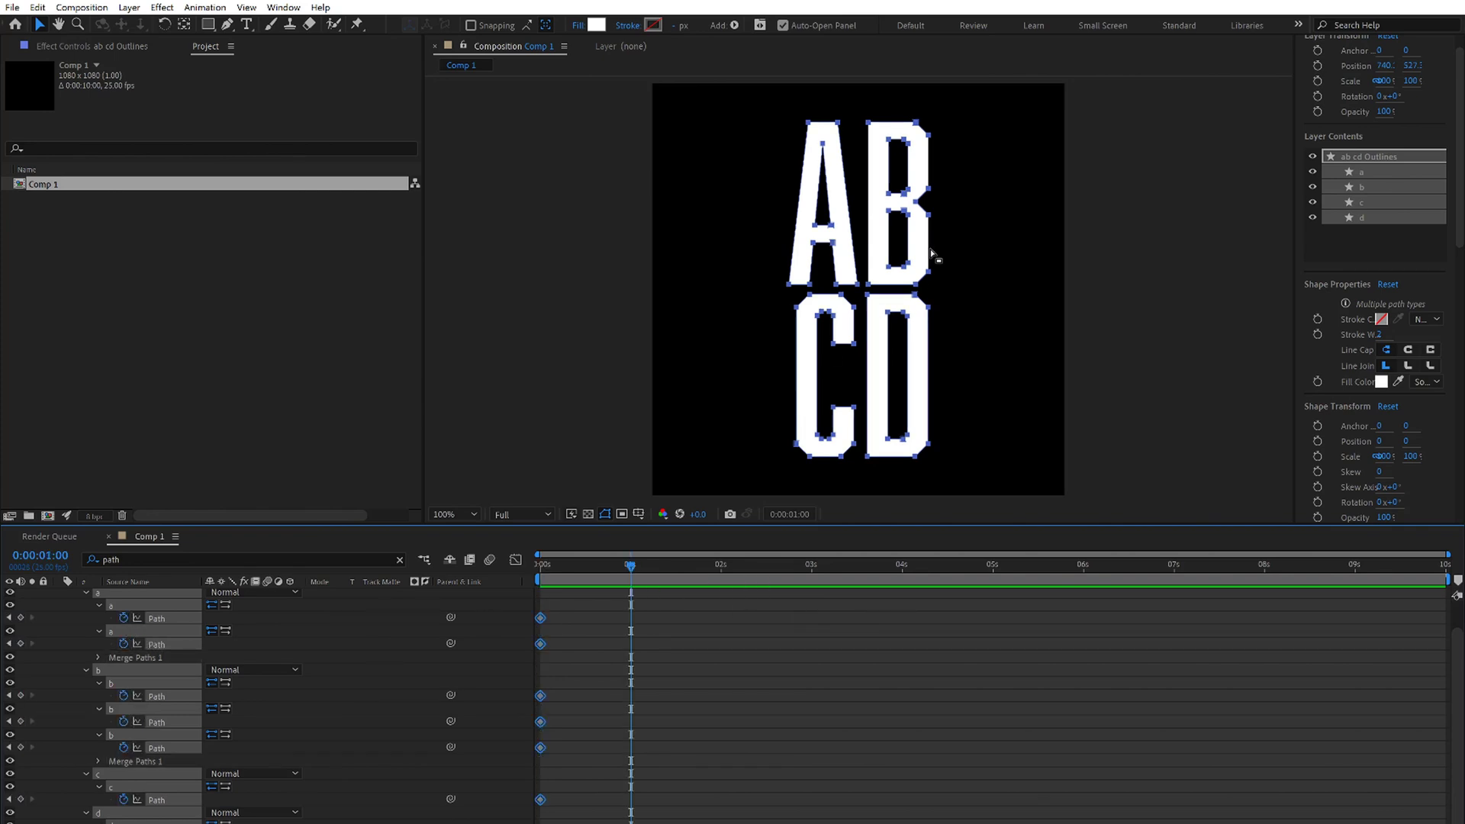
mouse_move(949, 111)
mouse_down()
mouse_move(902, 479)
mouse_move(1041, 463)
mouse_up()
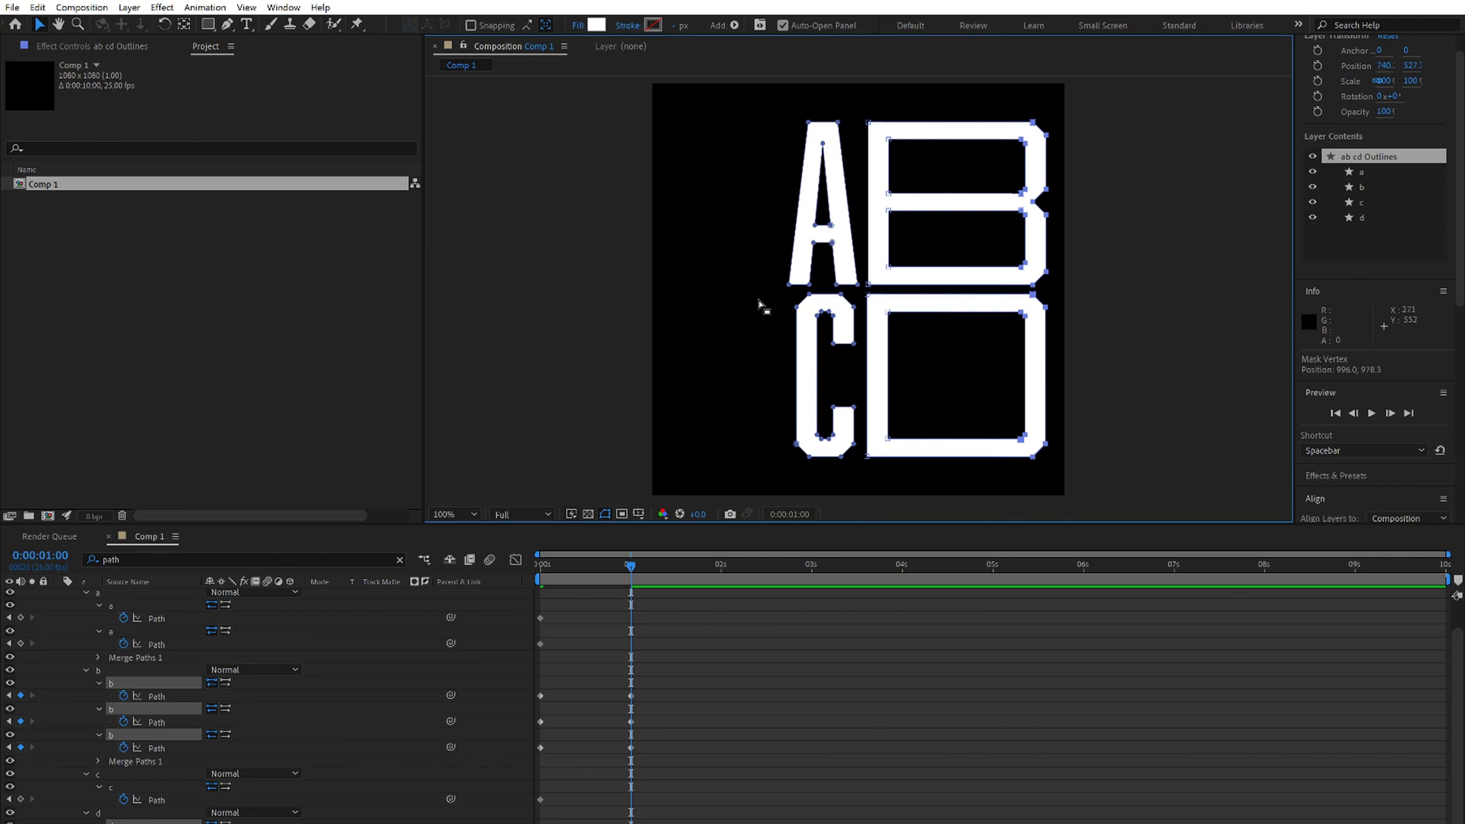
drag(762, 306, 826, 467)
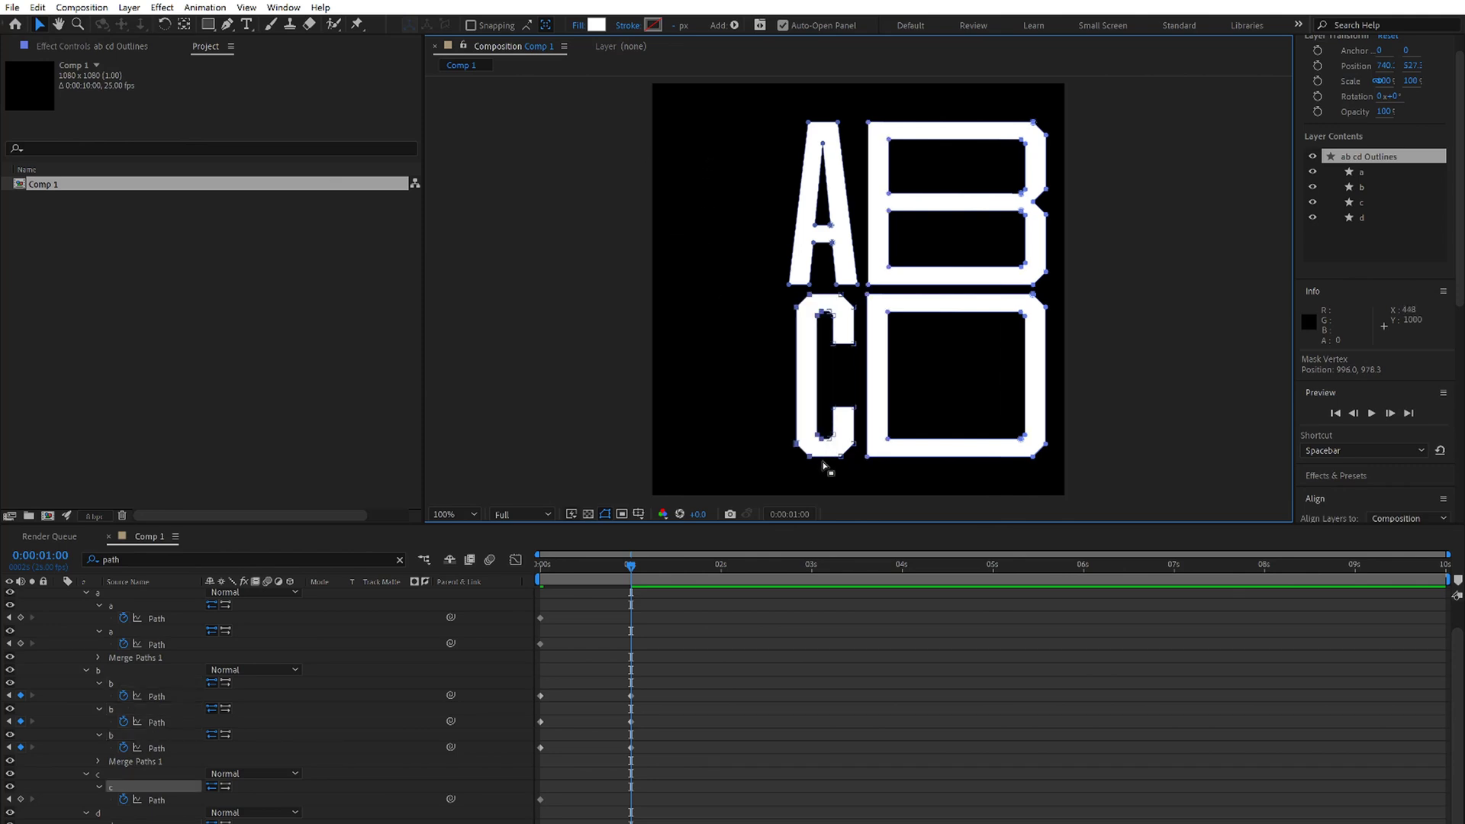
drag(811, 444, 678, 444)
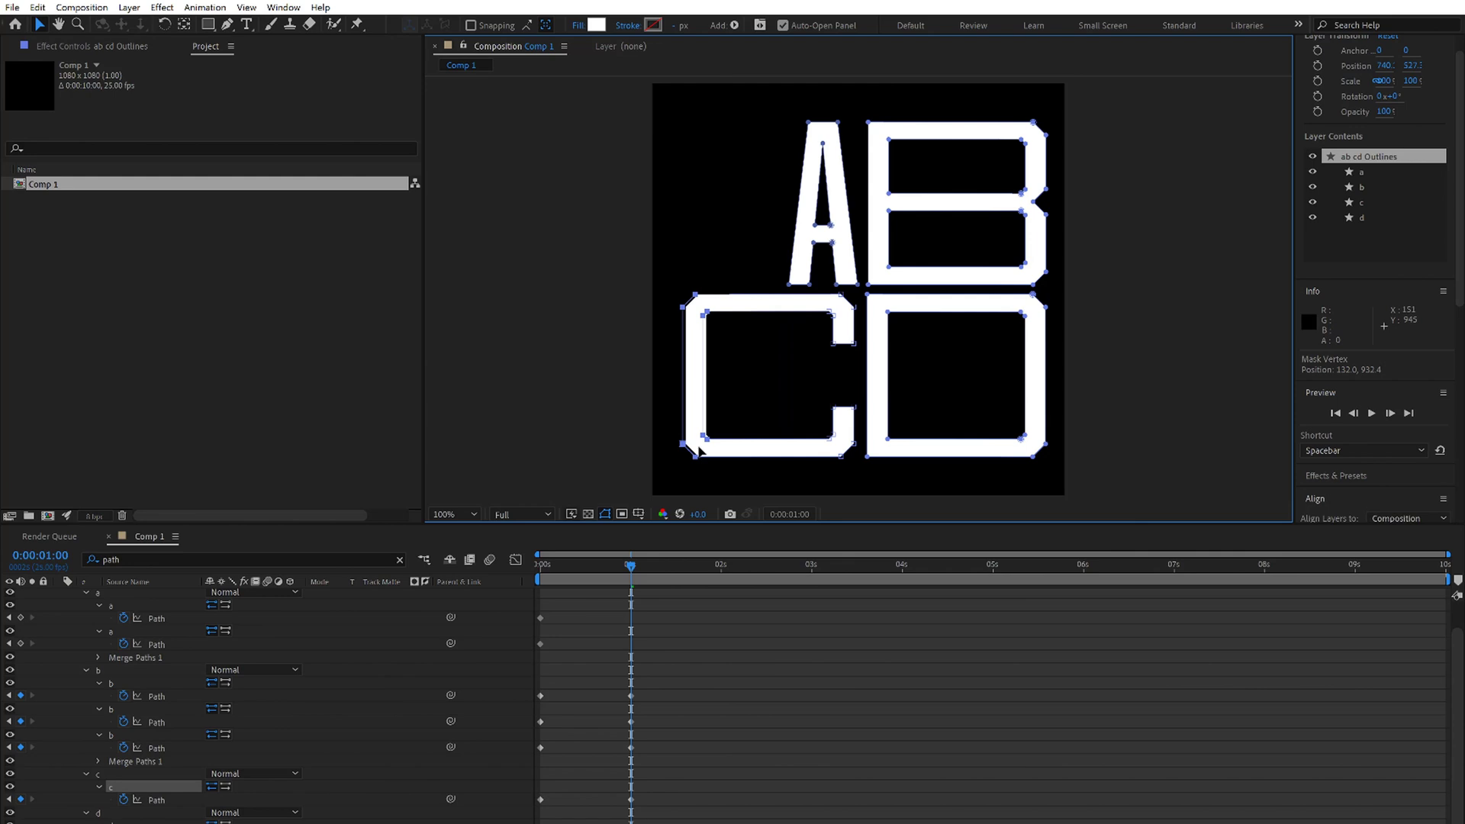
drag(779, 108, 824, 296)
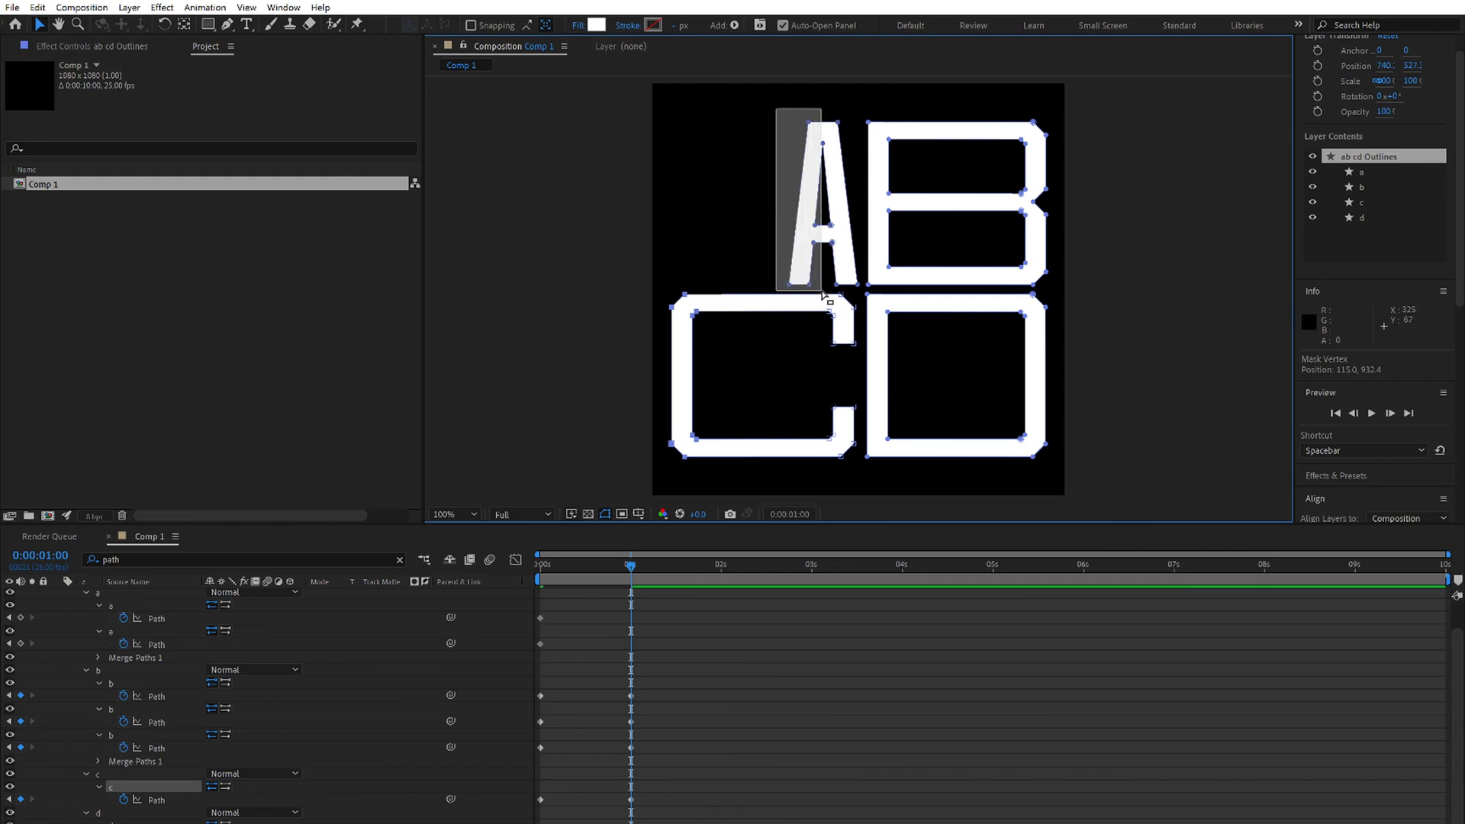
drag(813, 207, 709, 206)
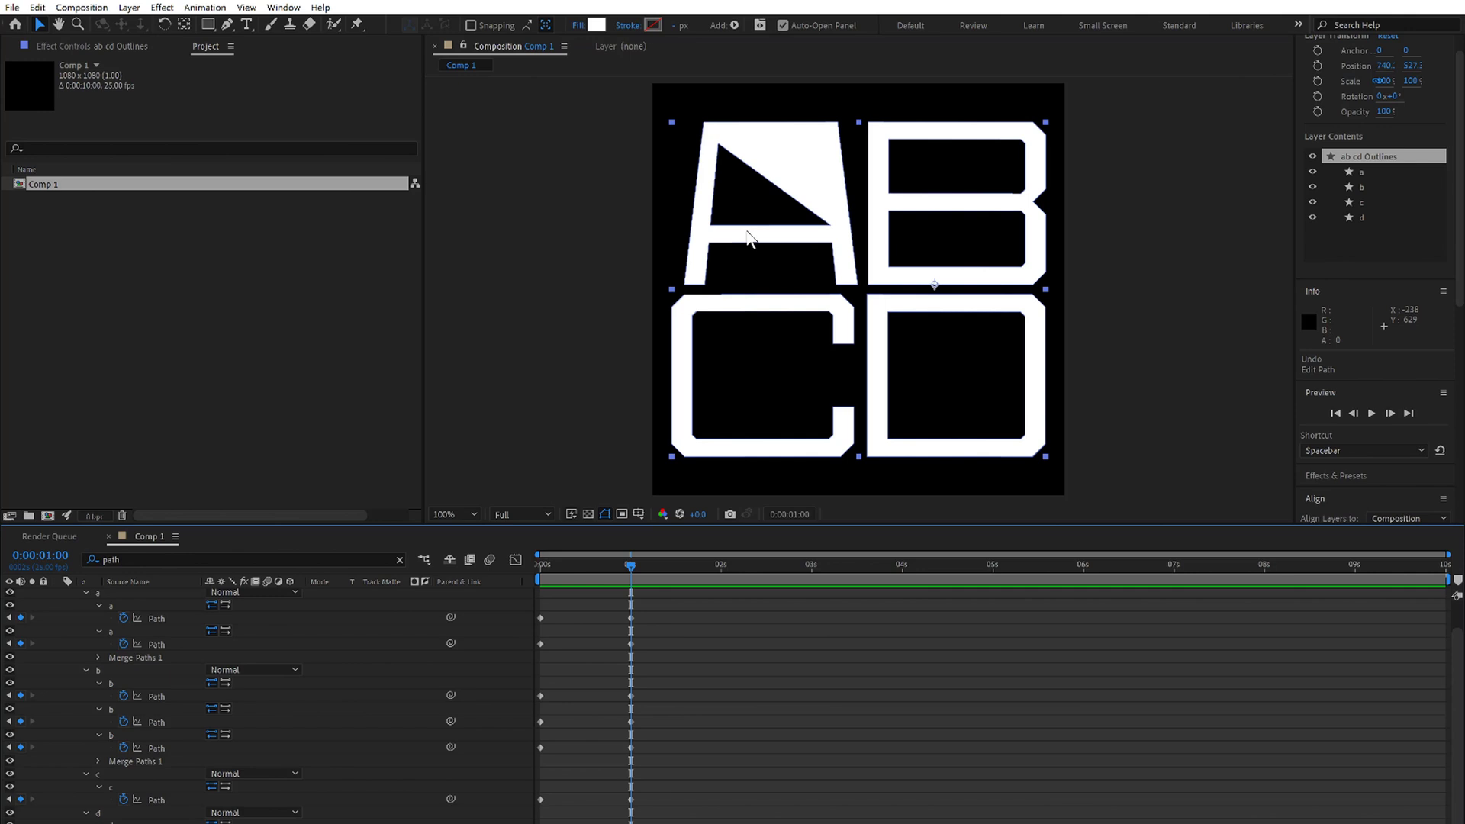
- Reshape A's inner counter into a wide trapezoid with an added vertex, then move to 2 s
click(228, 25)
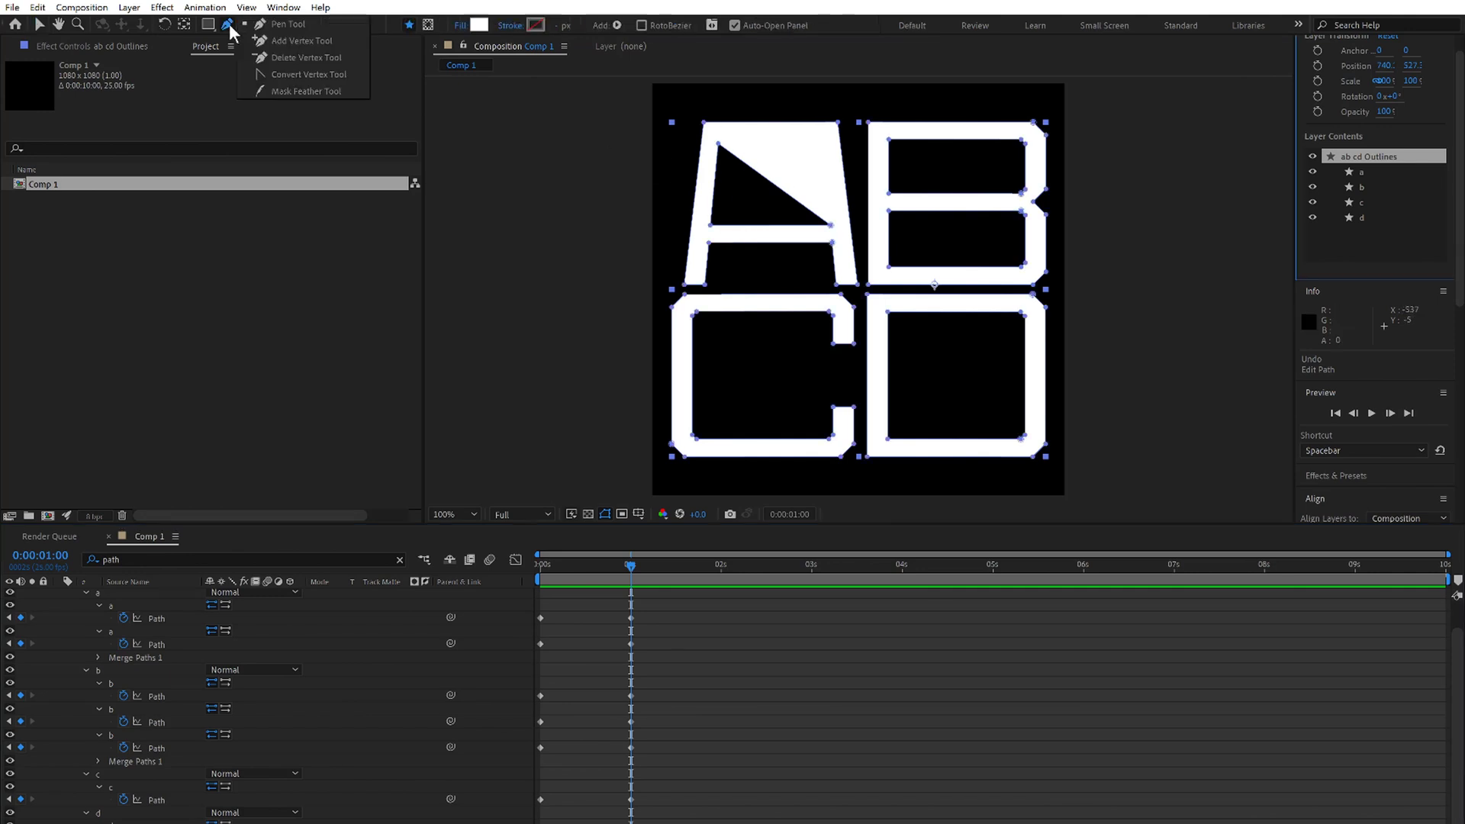
click(327, 42)
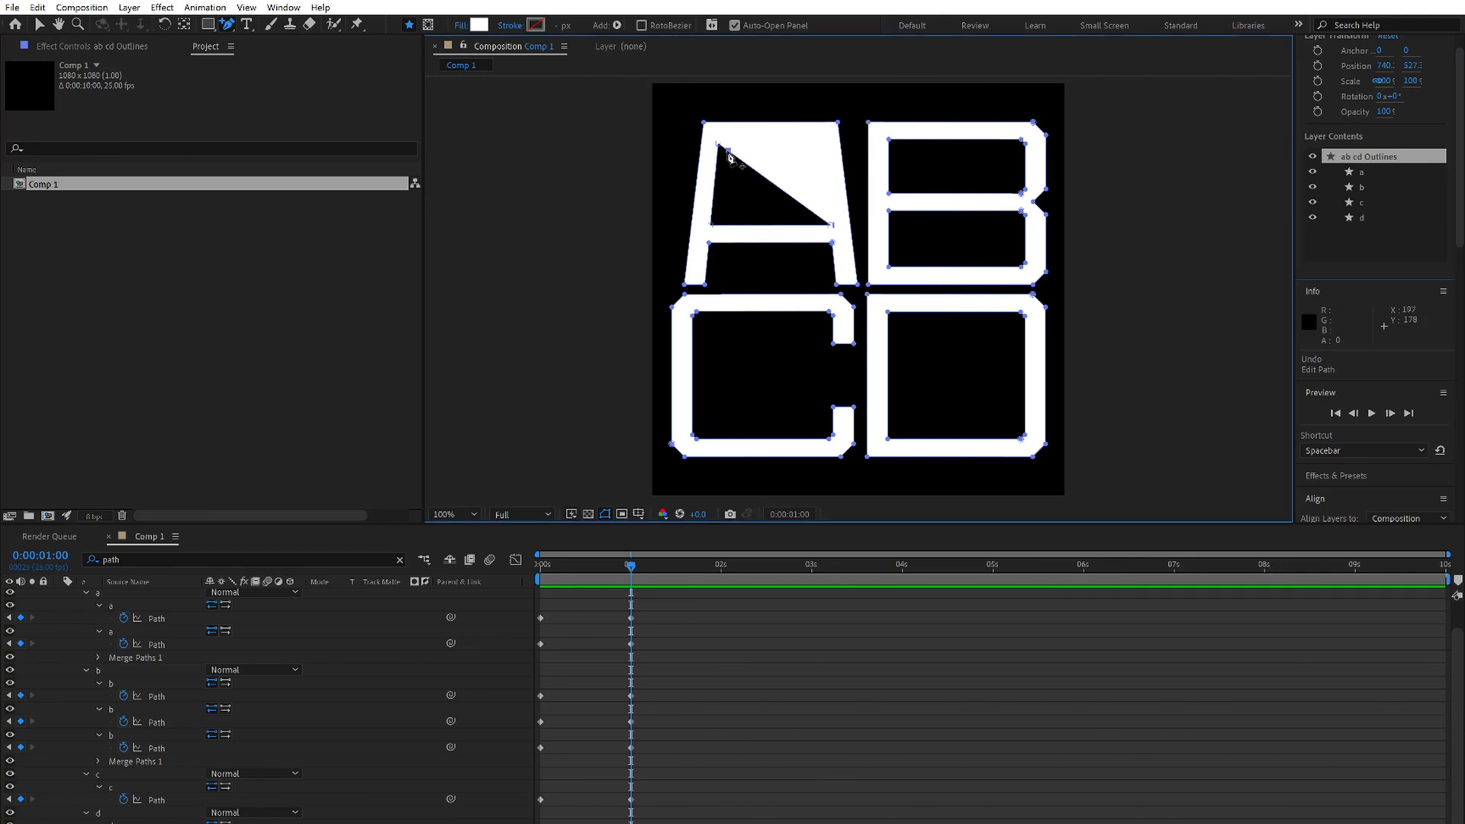
click(730, 157)
click(37, 25)
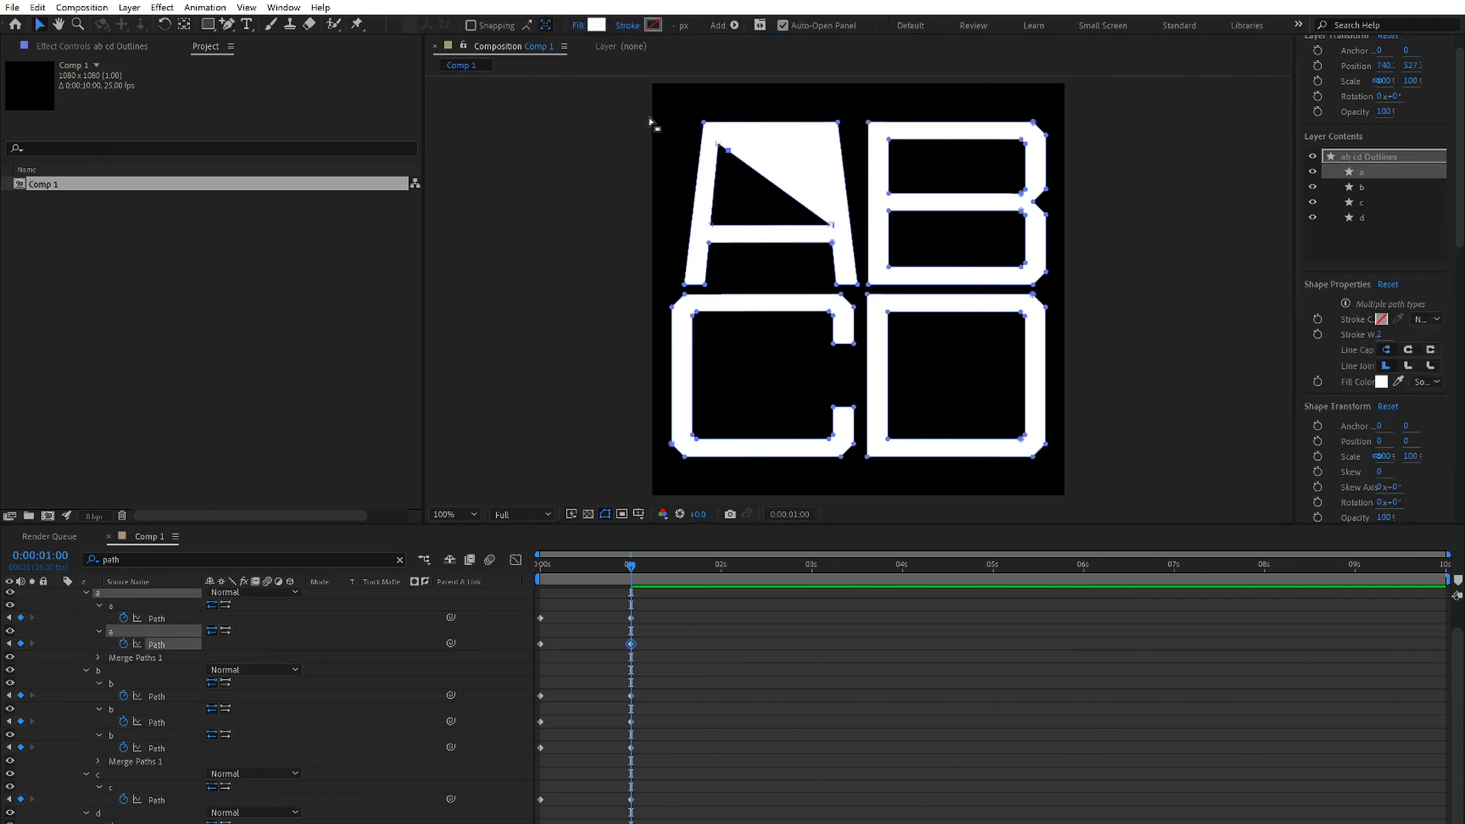
drag(730, 151, 800, 151)
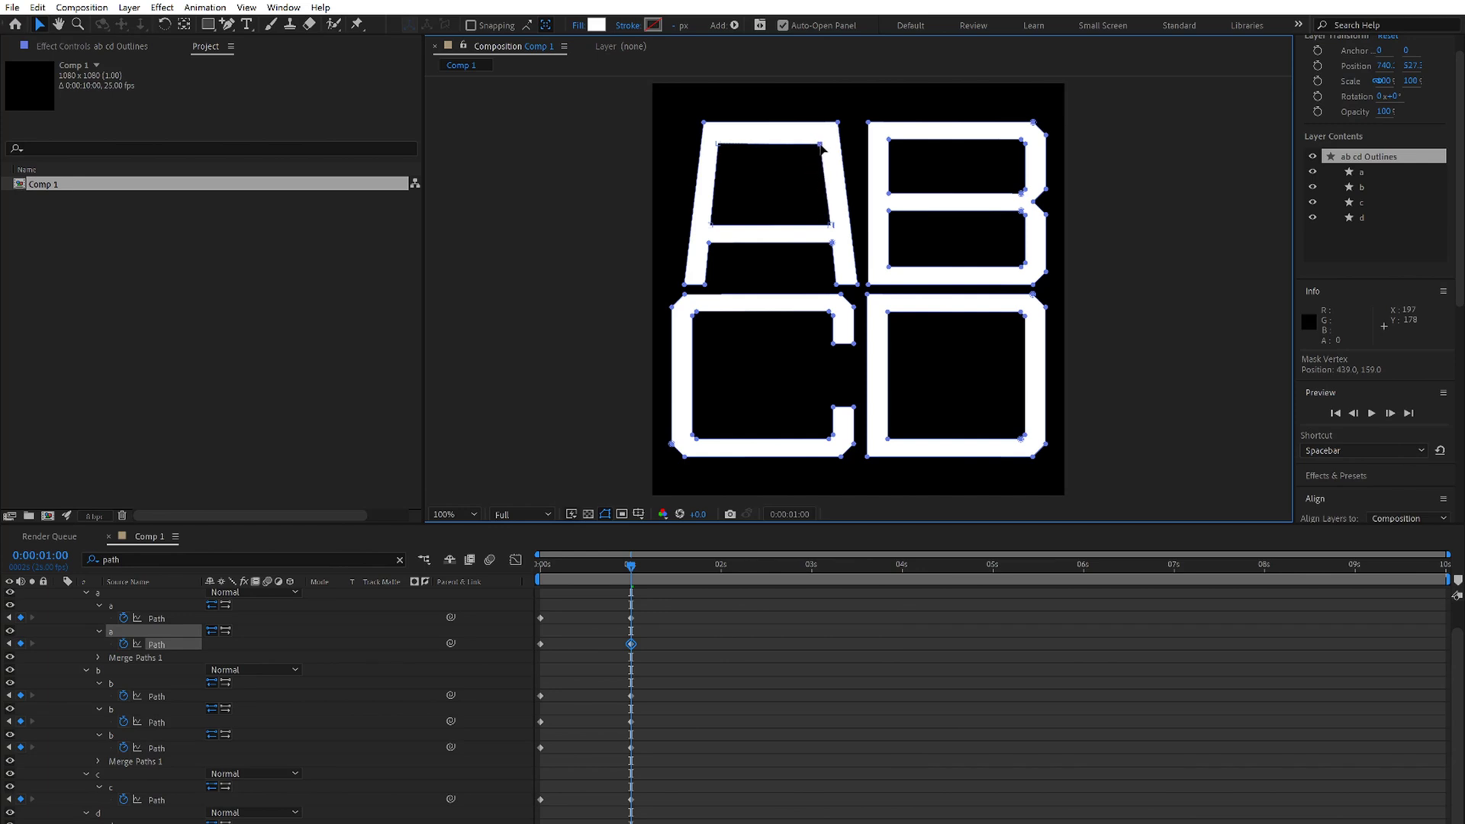
drag(641, 563, 723, 563)
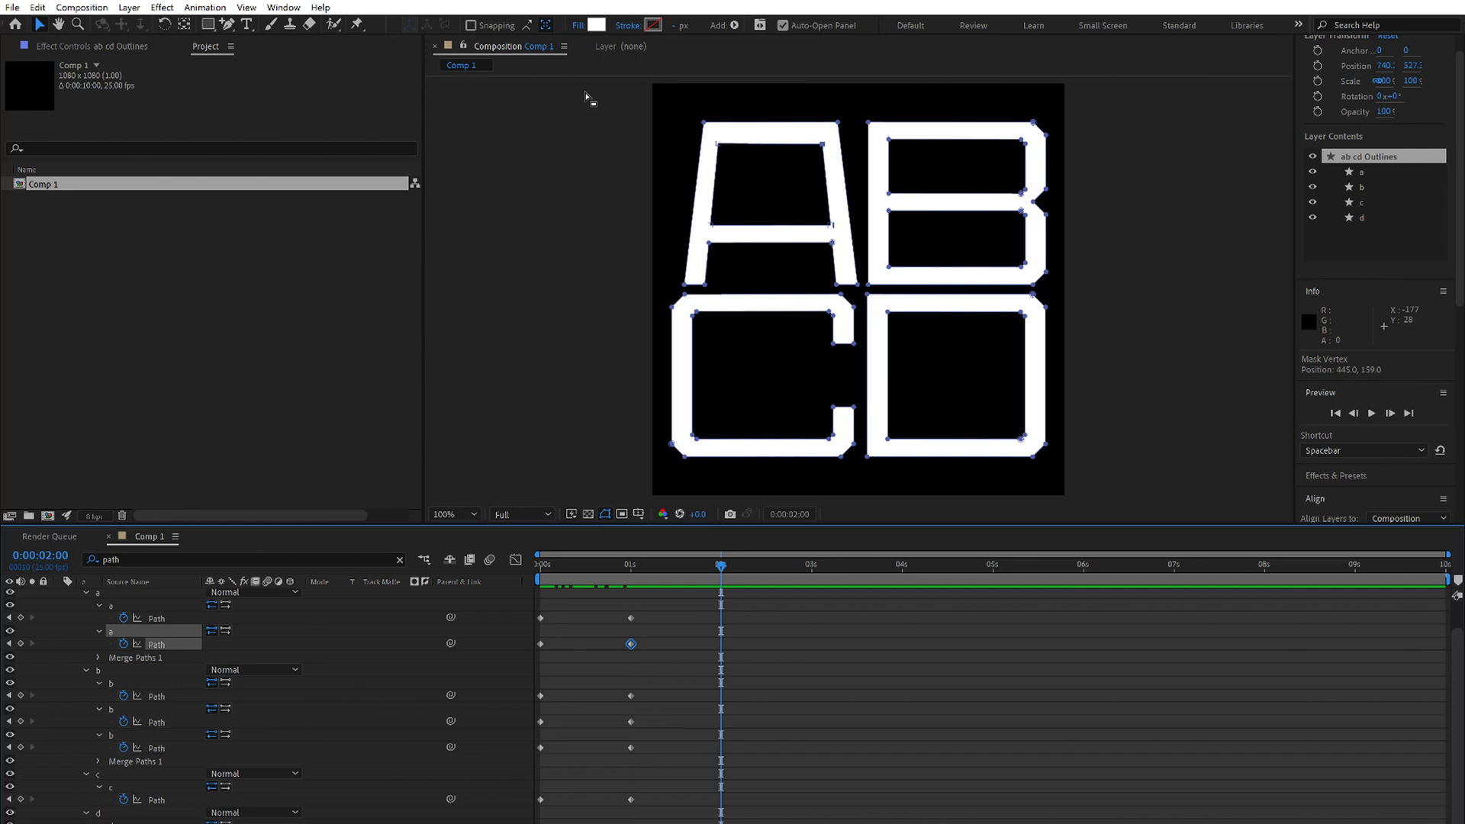
- Squash the letters by dragging their points down, then lower the tops of A and B twice
click(1367, 156)
drag(815, 311, 815, 360)
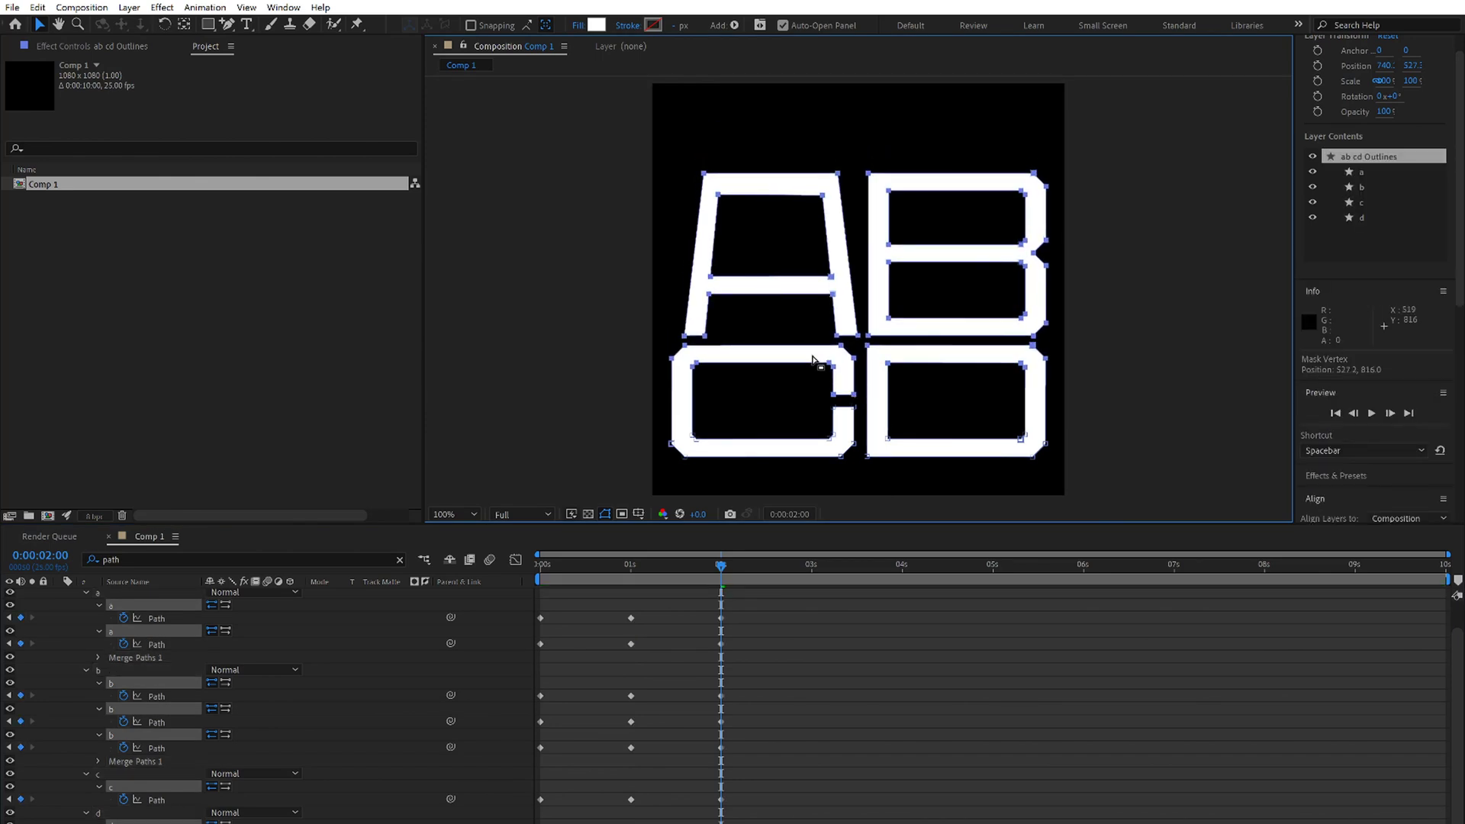
drag(616, 145, 1271, 326)
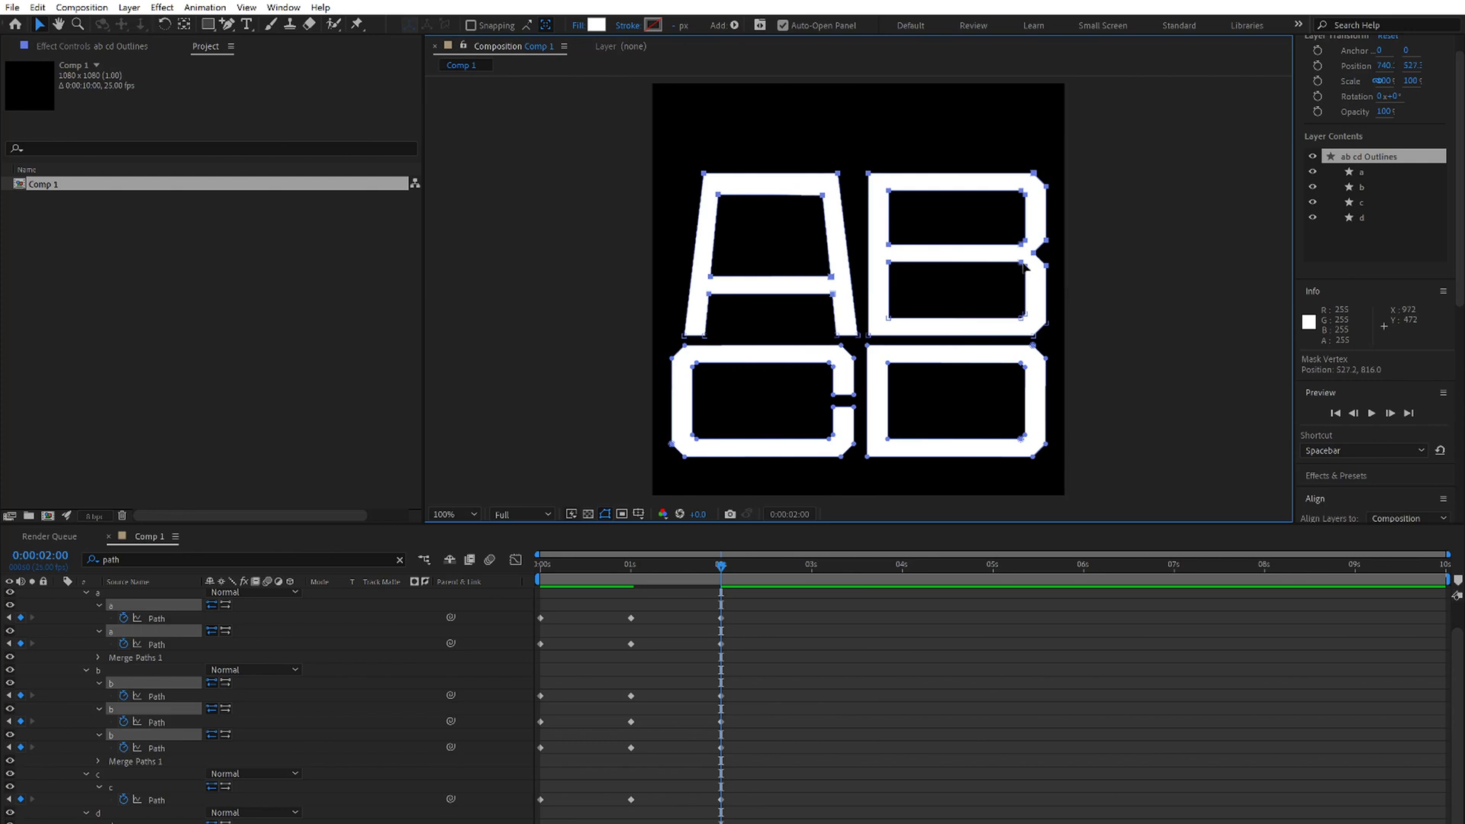
drag(1026, 265, 1025, 288)
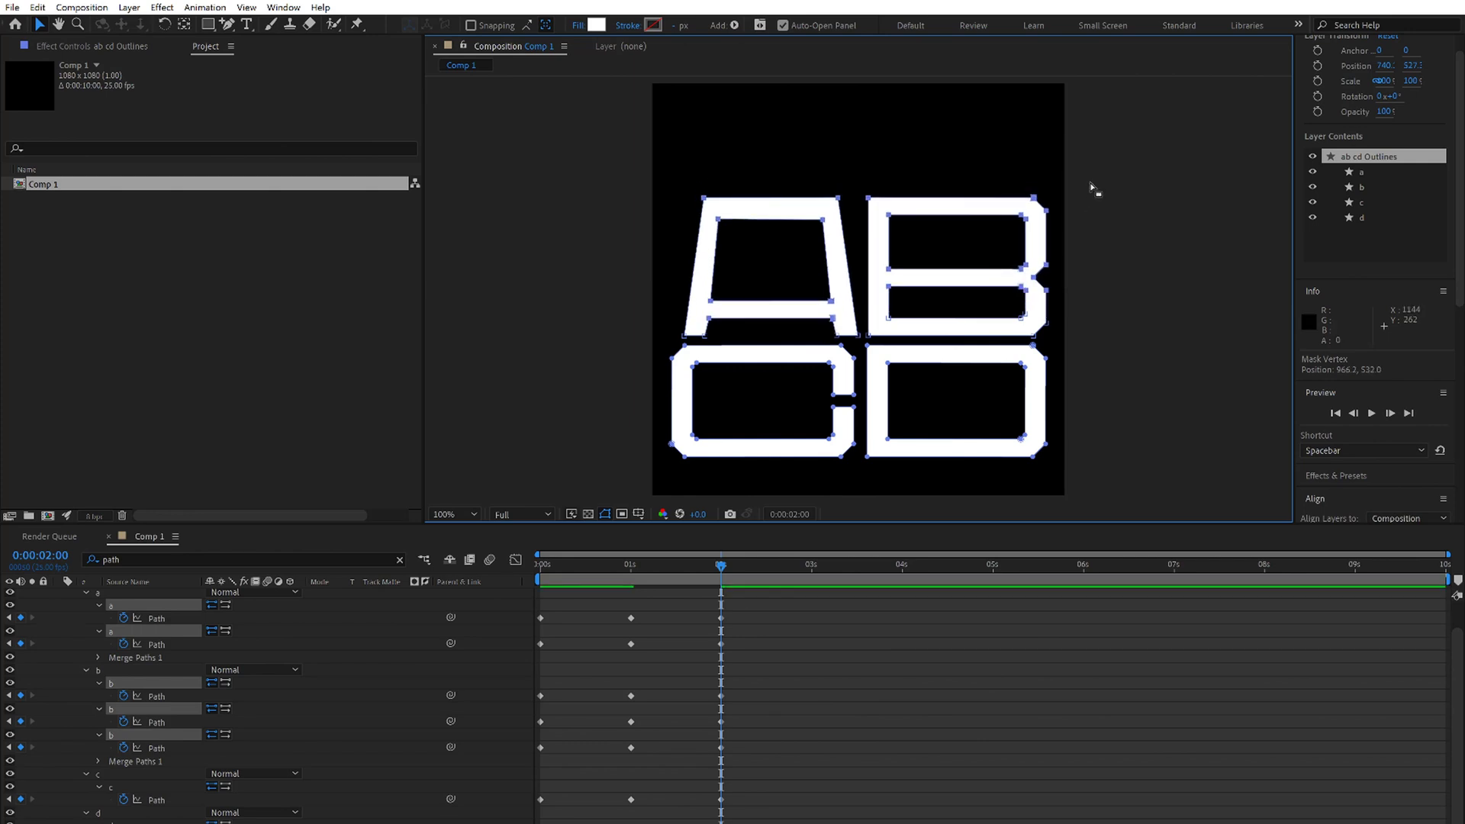
drag(1093, 183, 641, 272)
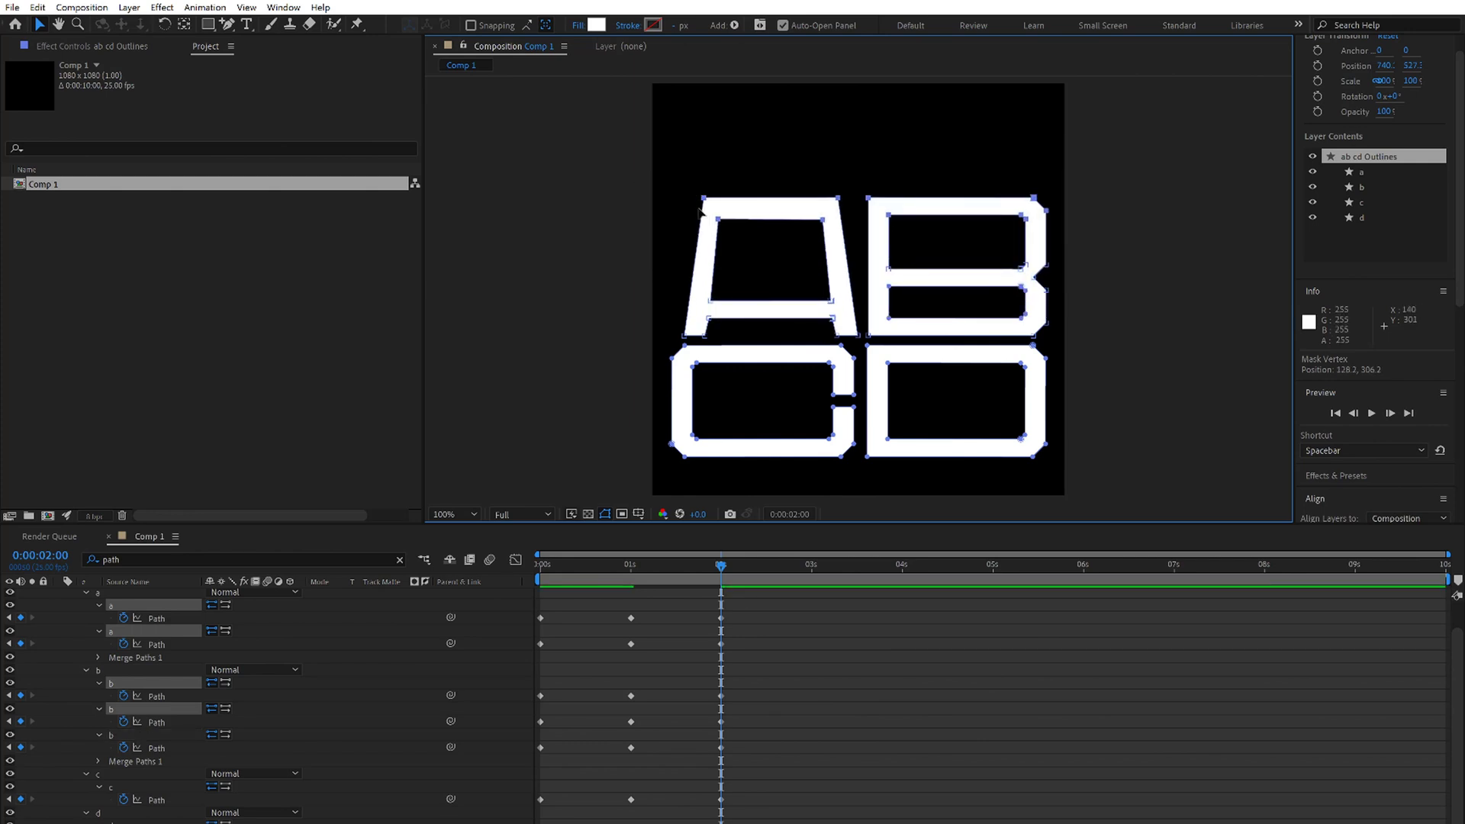
drag(703, 207, 703, 229)
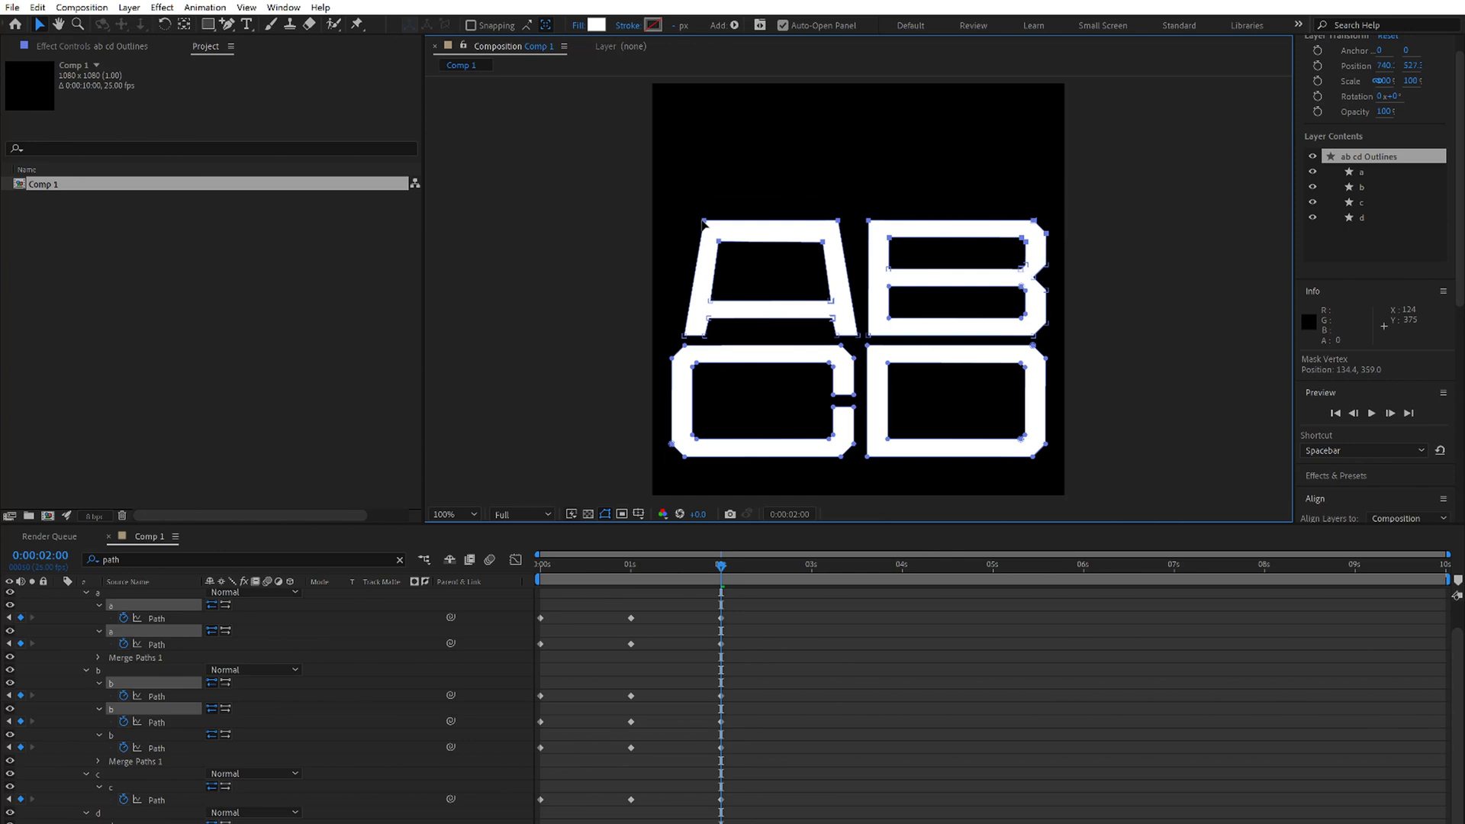
- Paste the 0 s letter shapes as path keyframes at 3 s and preview the morph
click(813, 566)
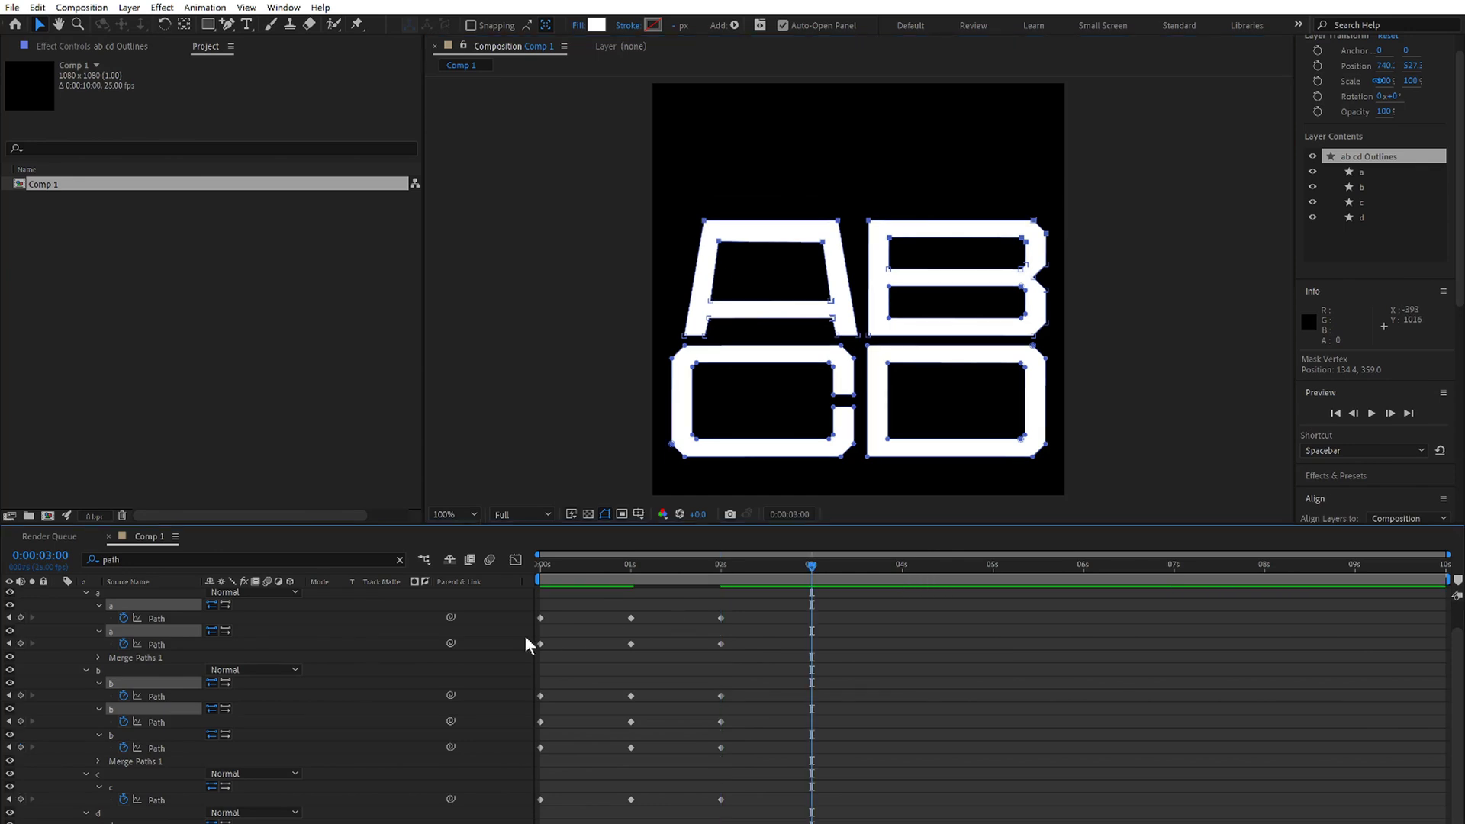
drag(561, 607, 504, 819)
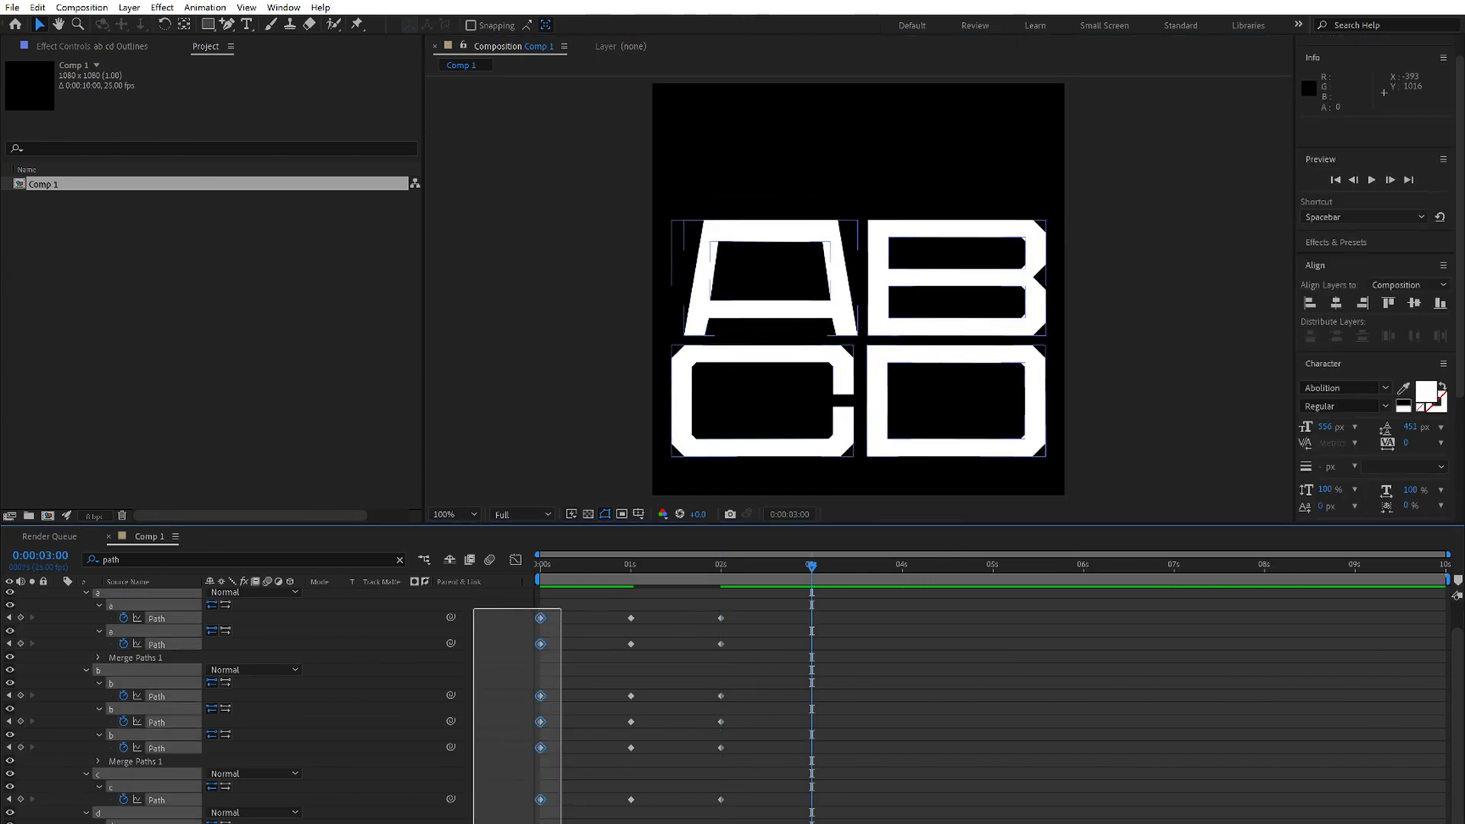
key(ctrl+v)
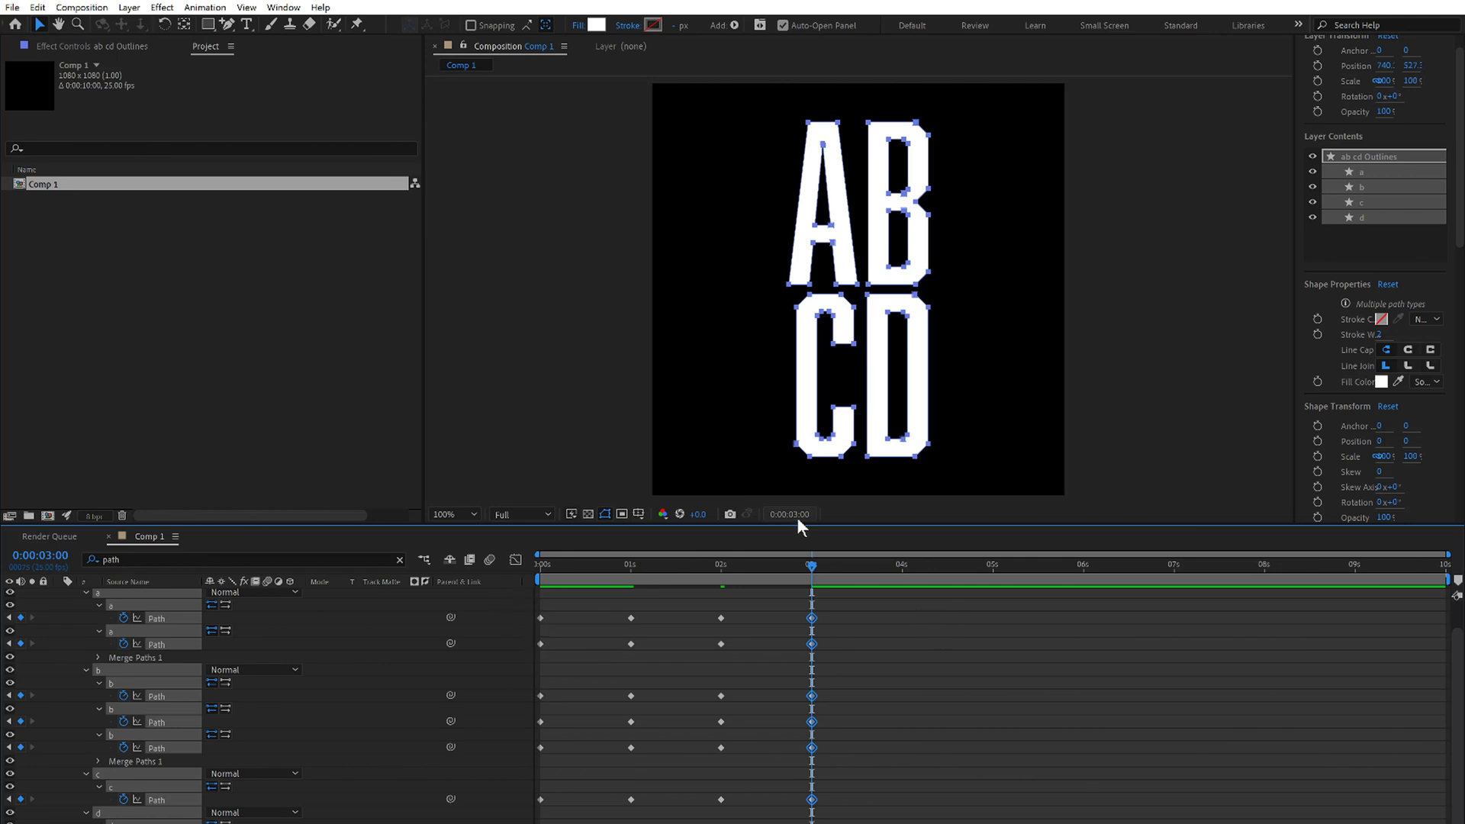
drag(807, 567, 541, 568)
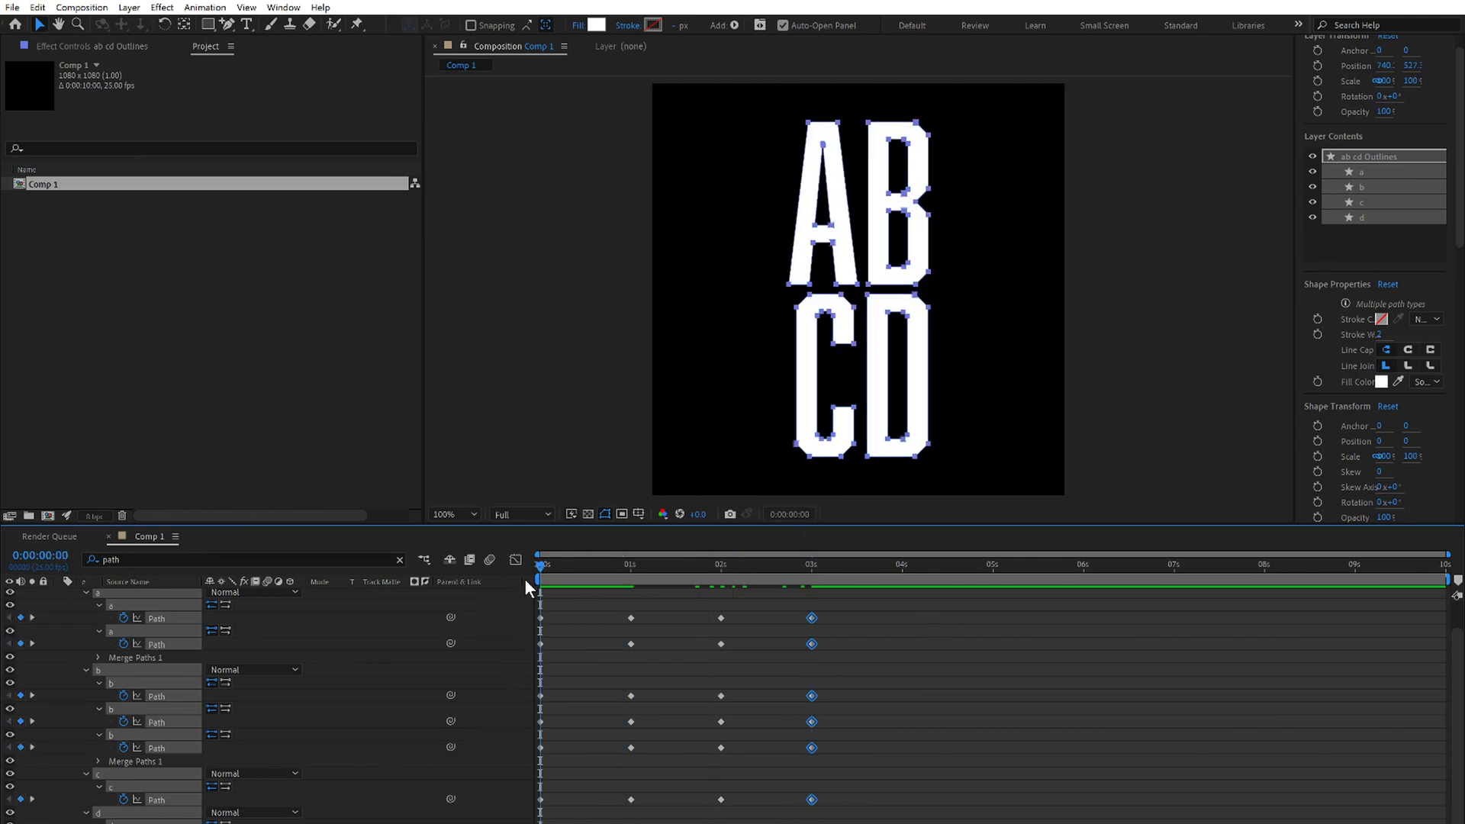
key(space)
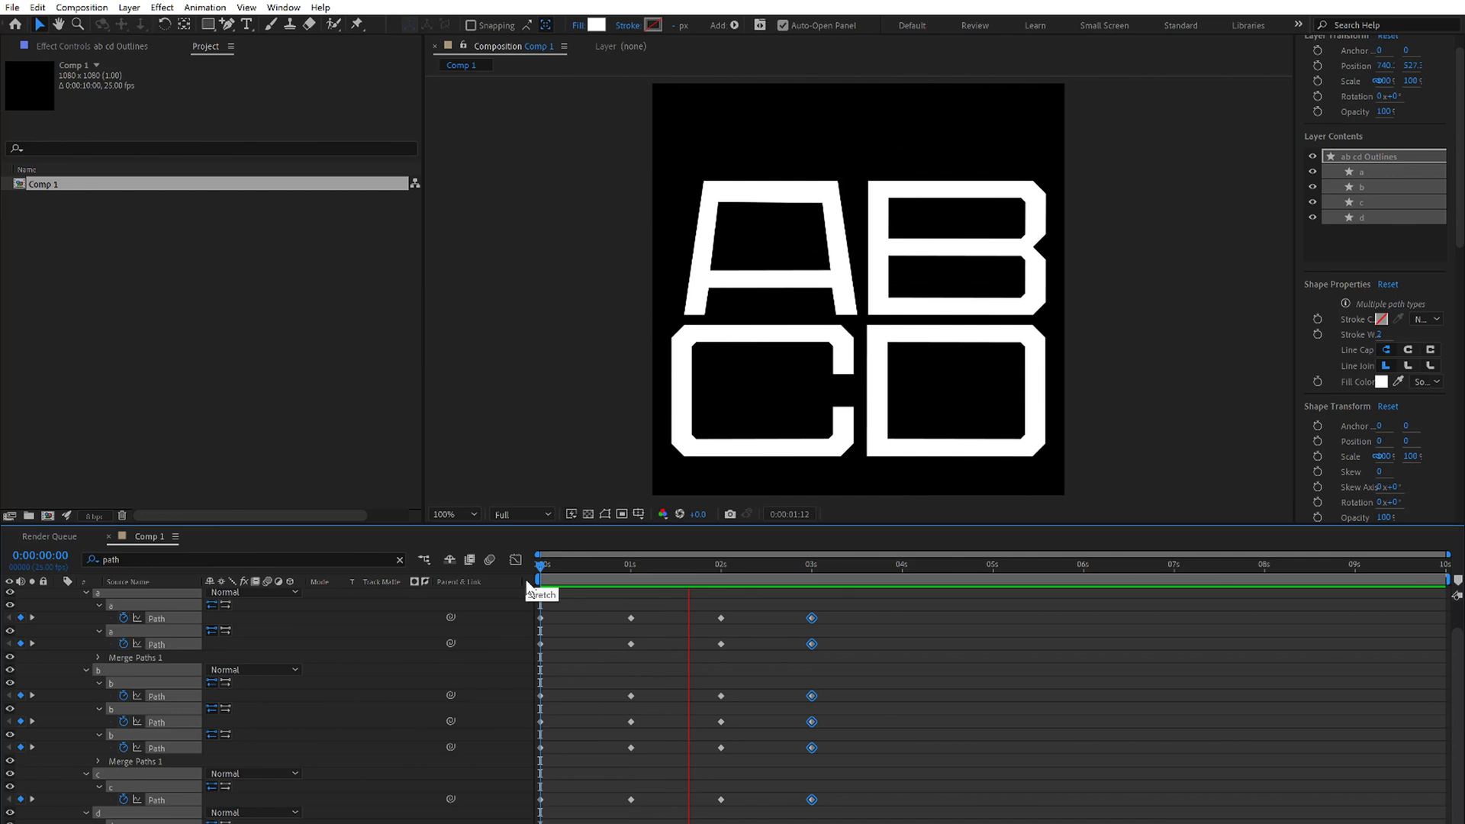
drag(540, 567, 794, 567)
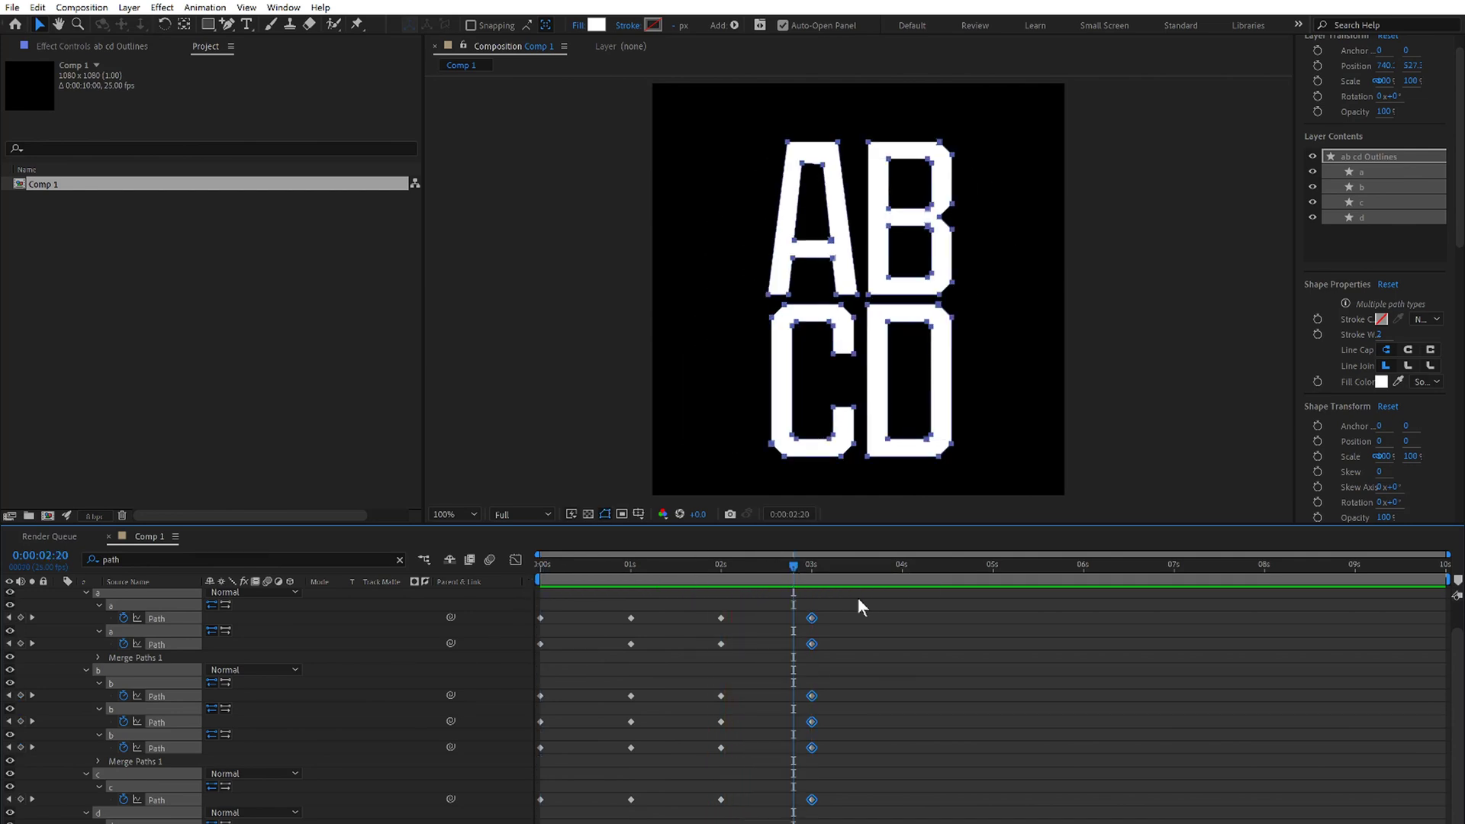
- Apply Easy Ease to every path keyframe
drag(862, 606, 289, 822)
key(Home)
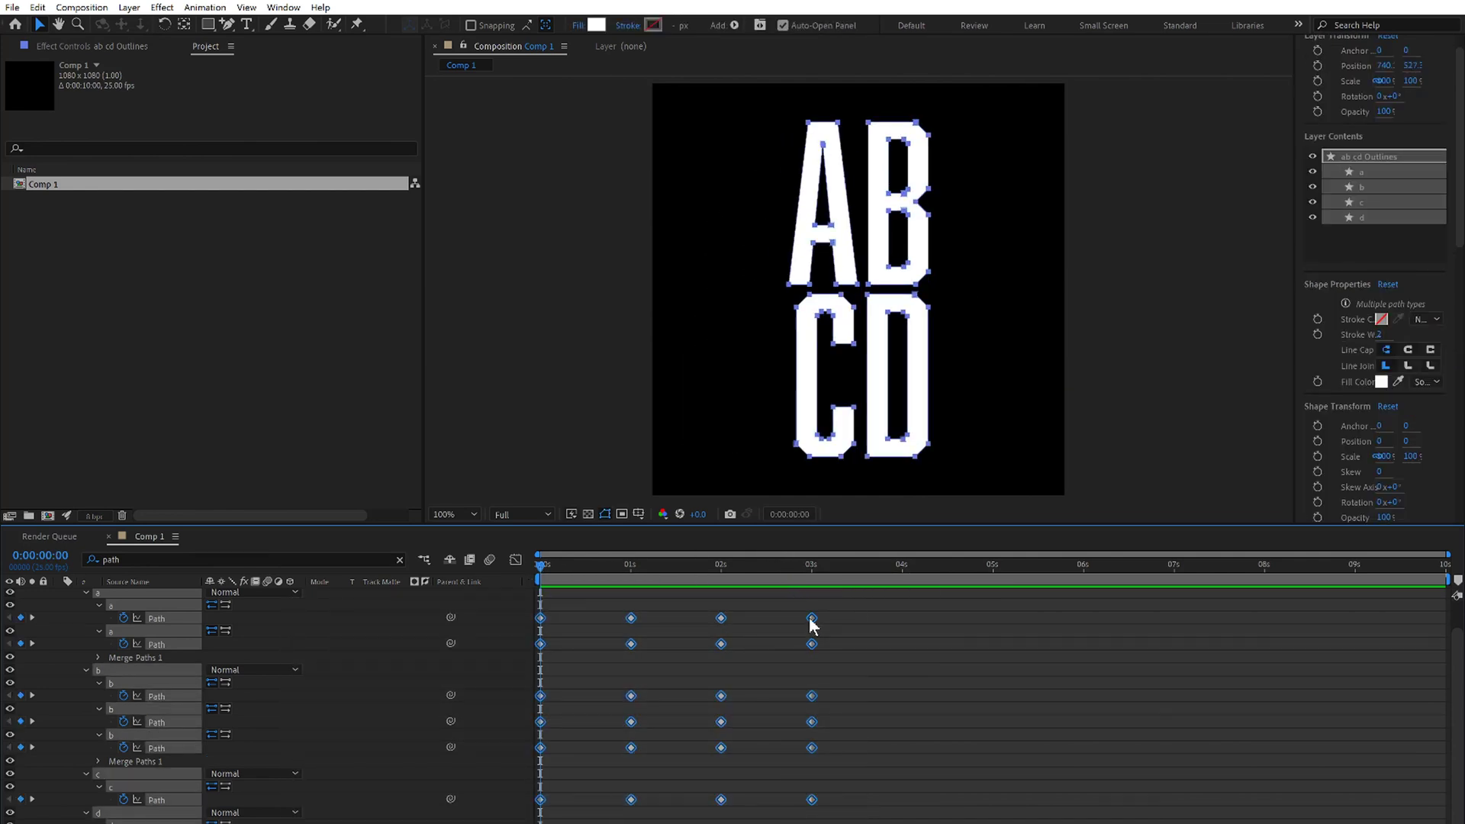
right_click(811, 622)
mouse_move(882, 823)
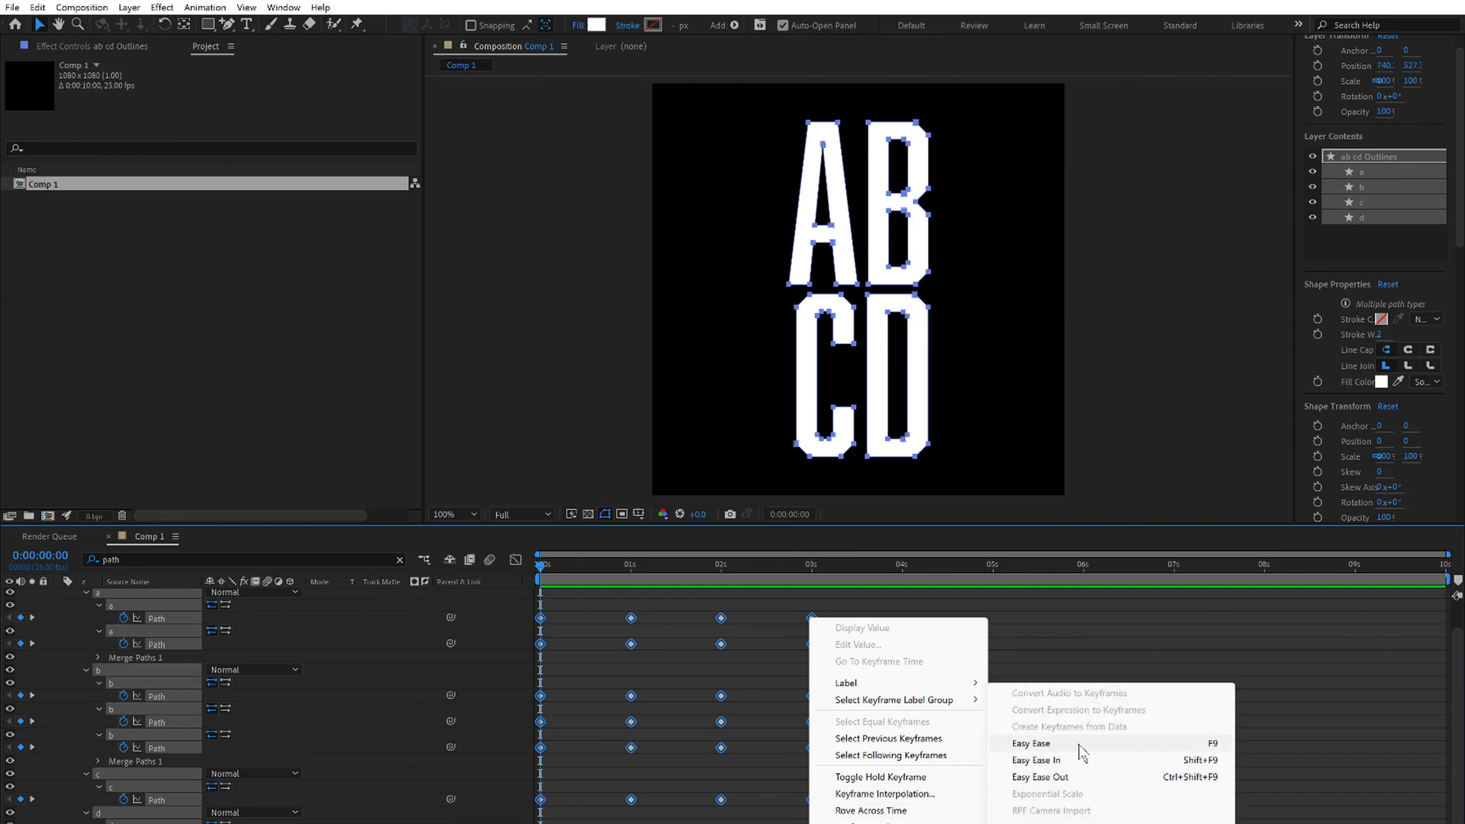
click(1083, 747)
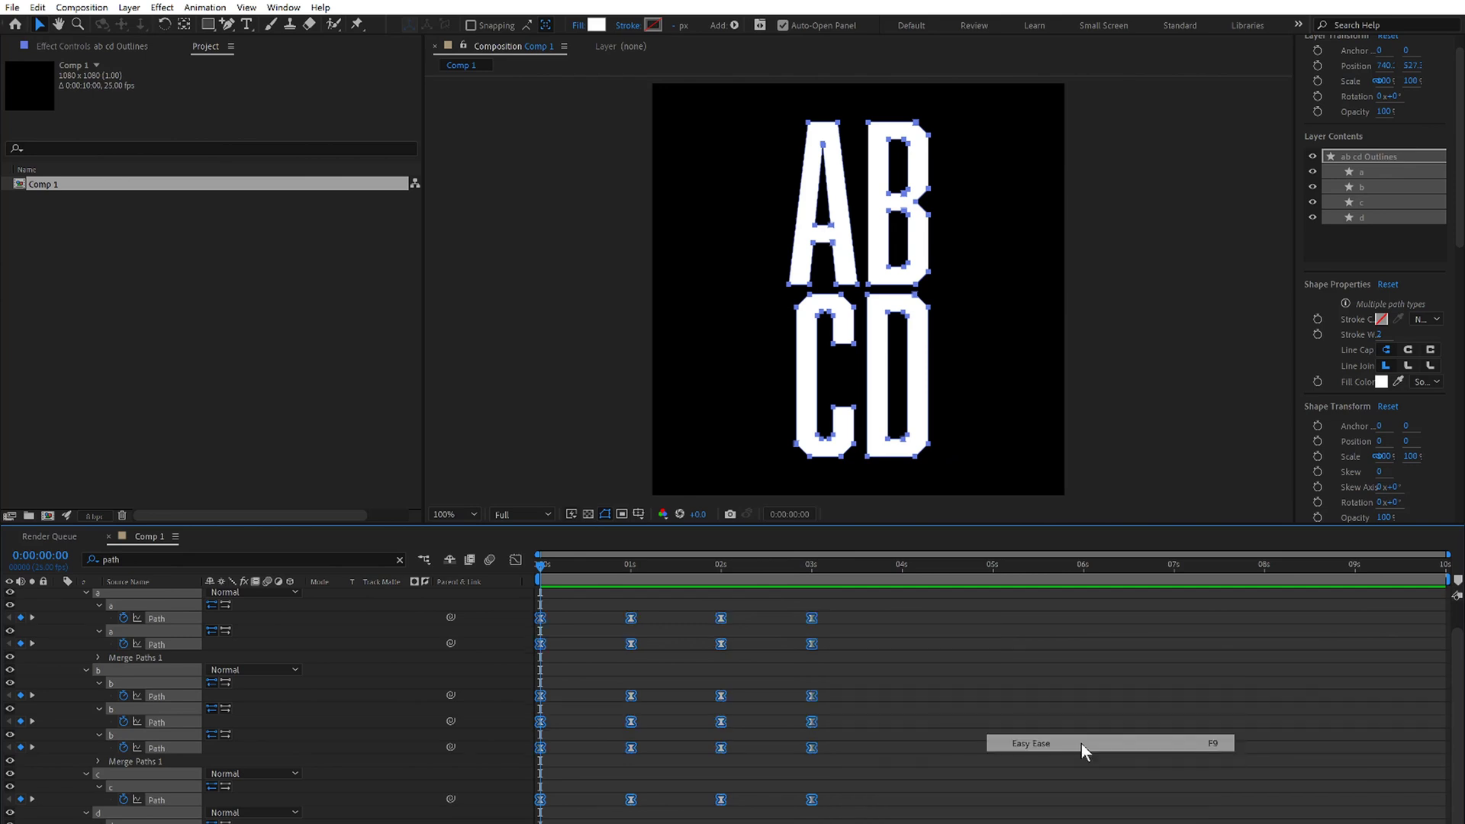
- In the Graph Editor, drag the influence handles into sharp speed spikes, then preview
click(515, 559)
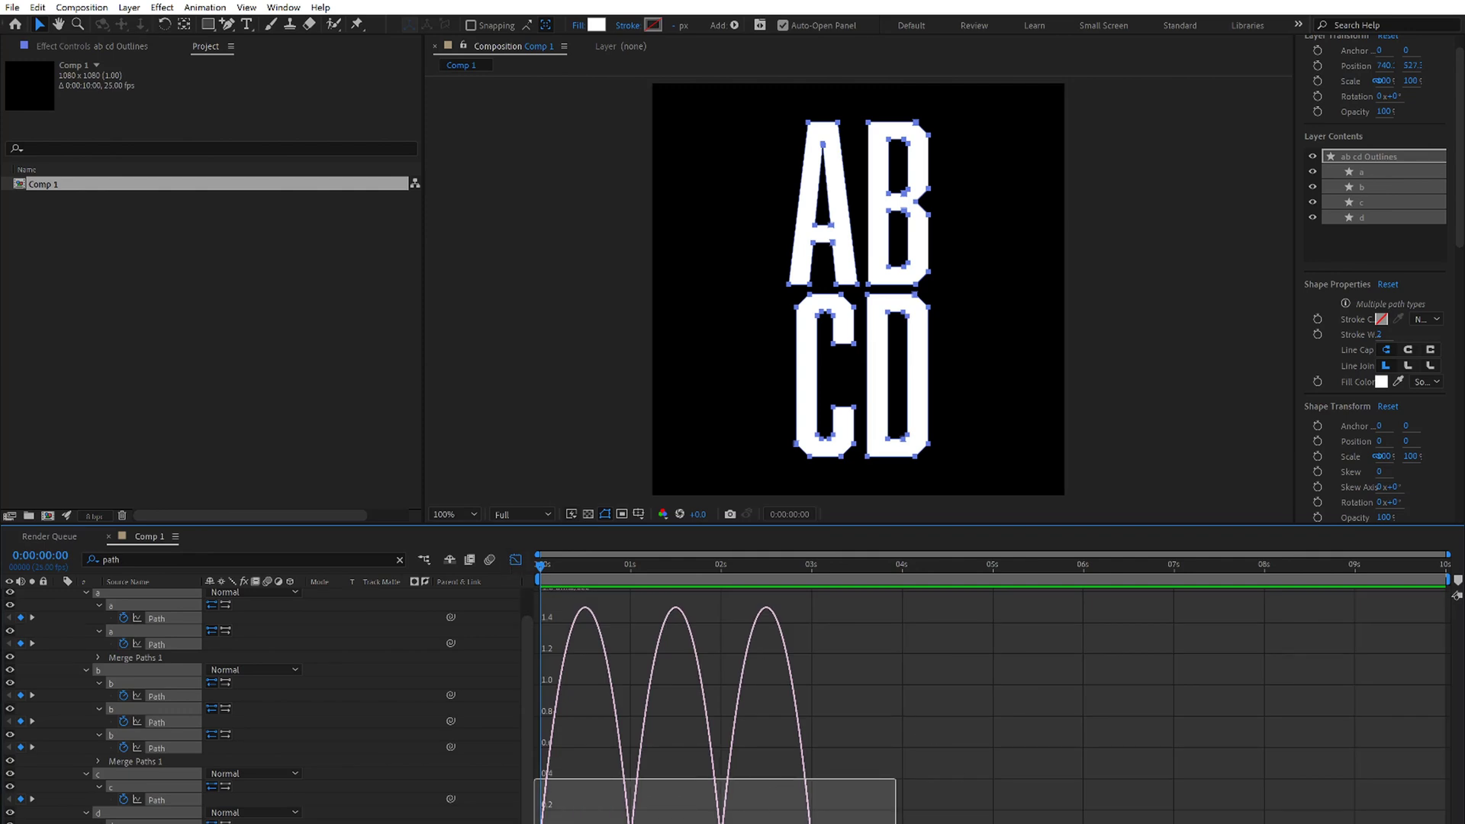
drag(791, 802, 637, 719)
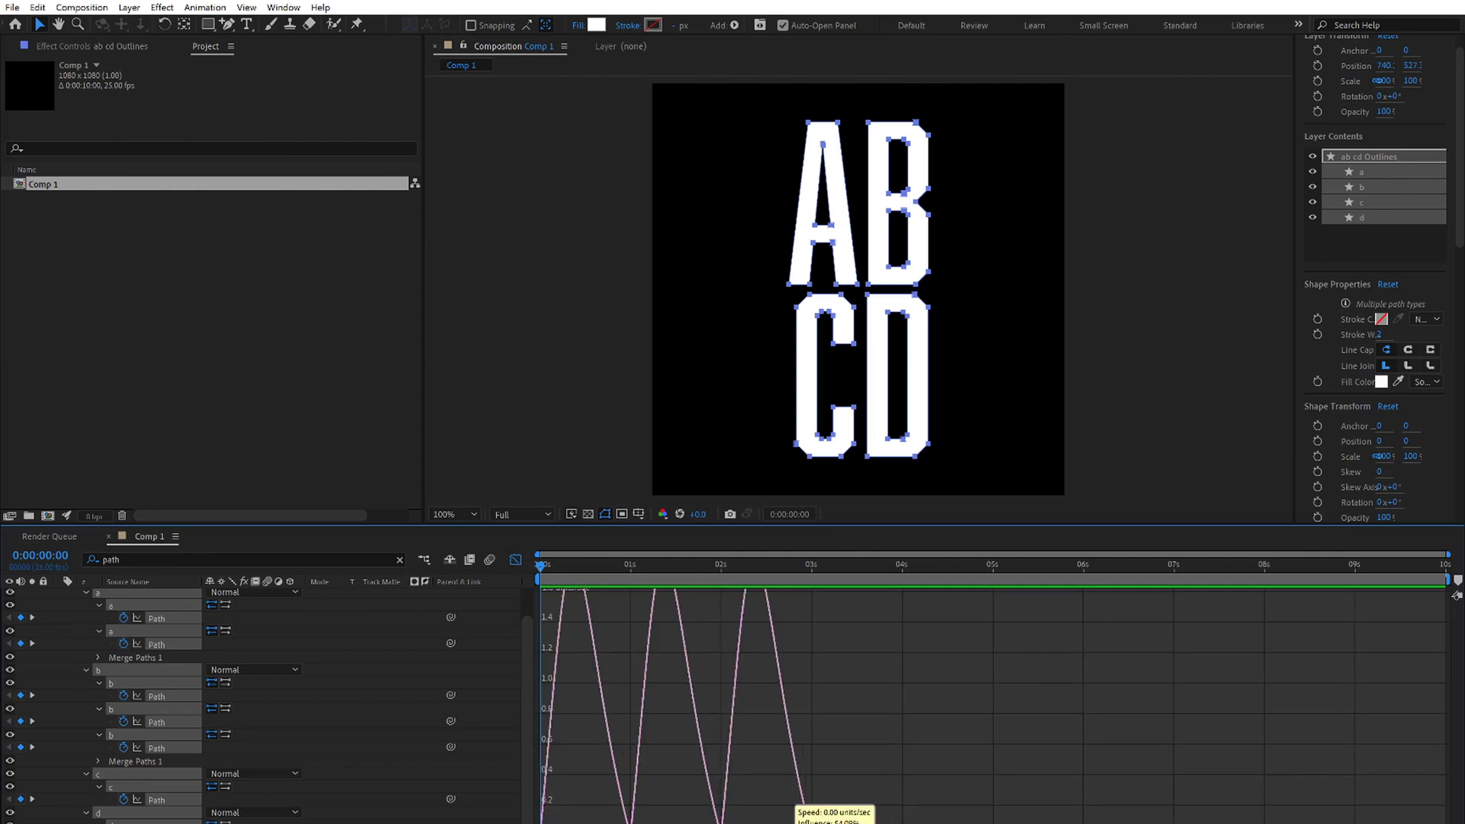
key(space)
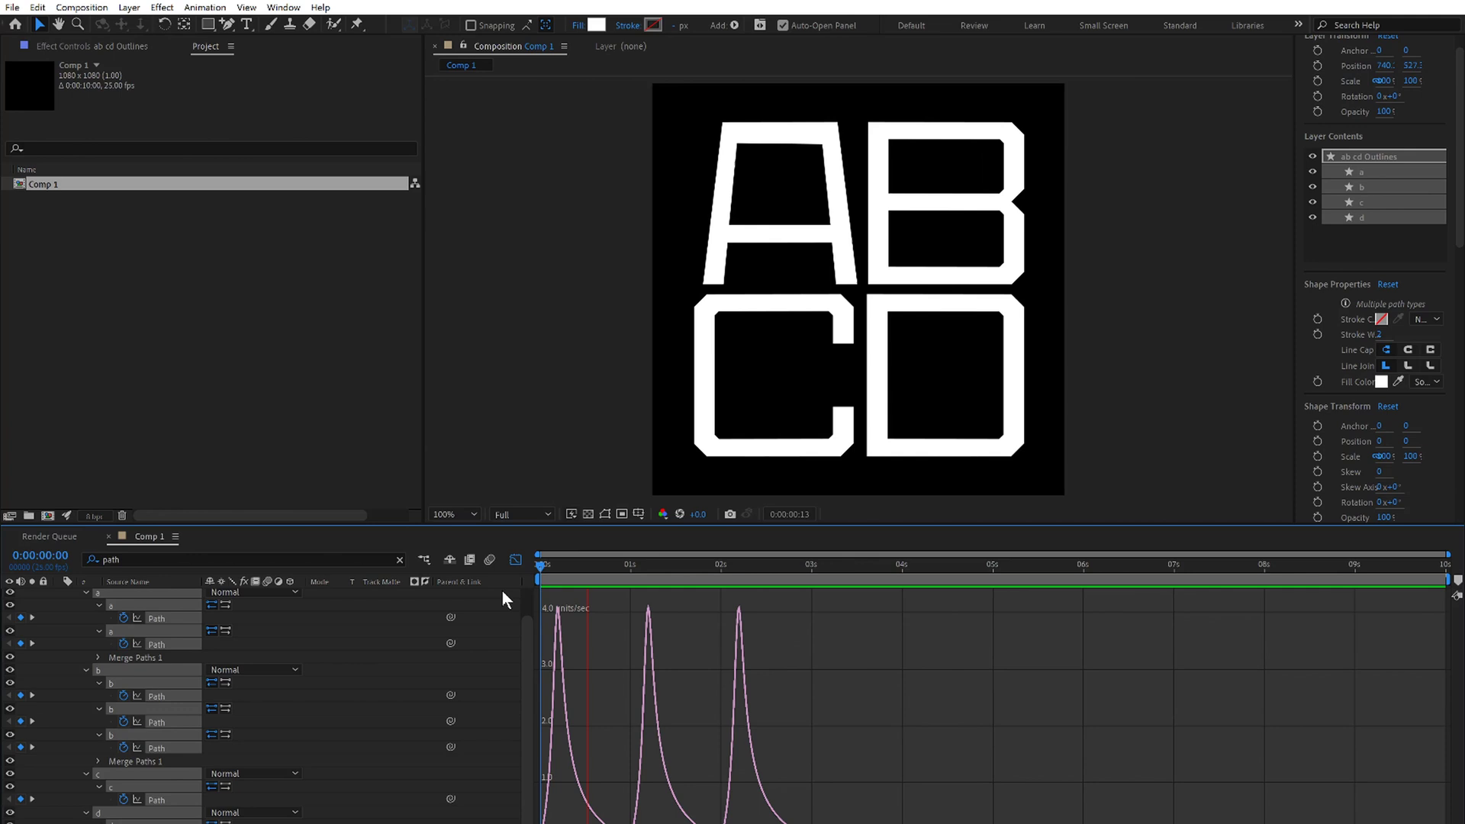